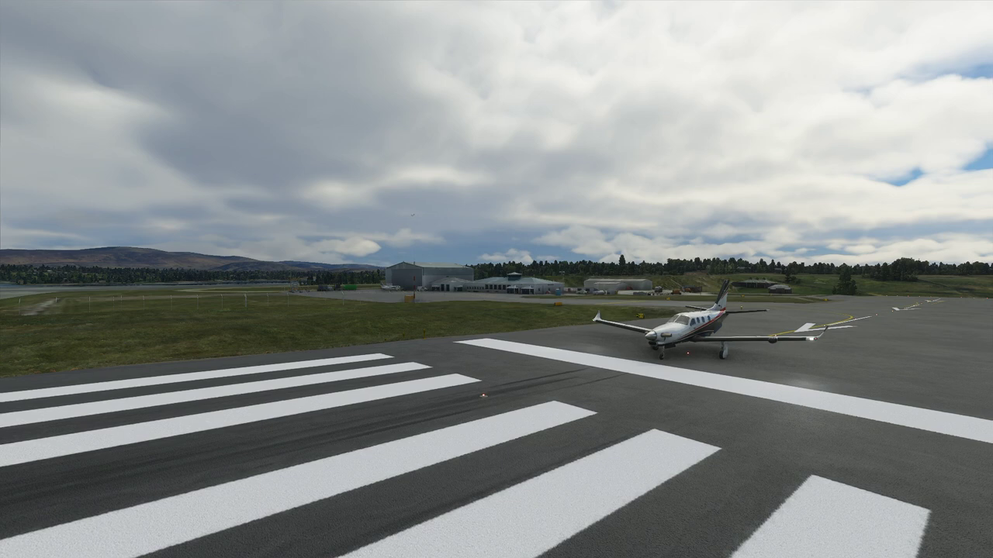
Step: Open the camera settings window, move it aside, and try the external and cockpit cameras, finishing on the external camera
mouse_move(479, 31)
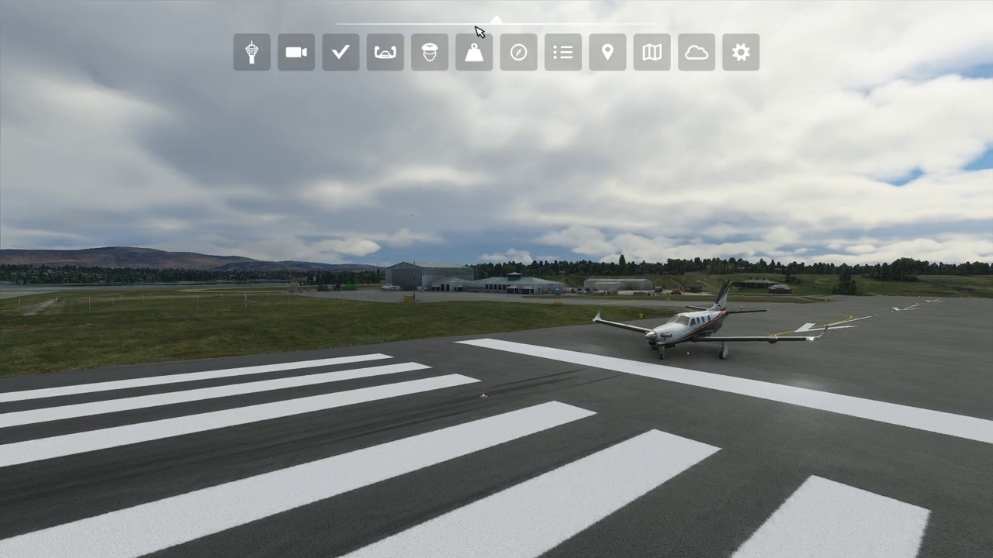
left_click(311, 56)
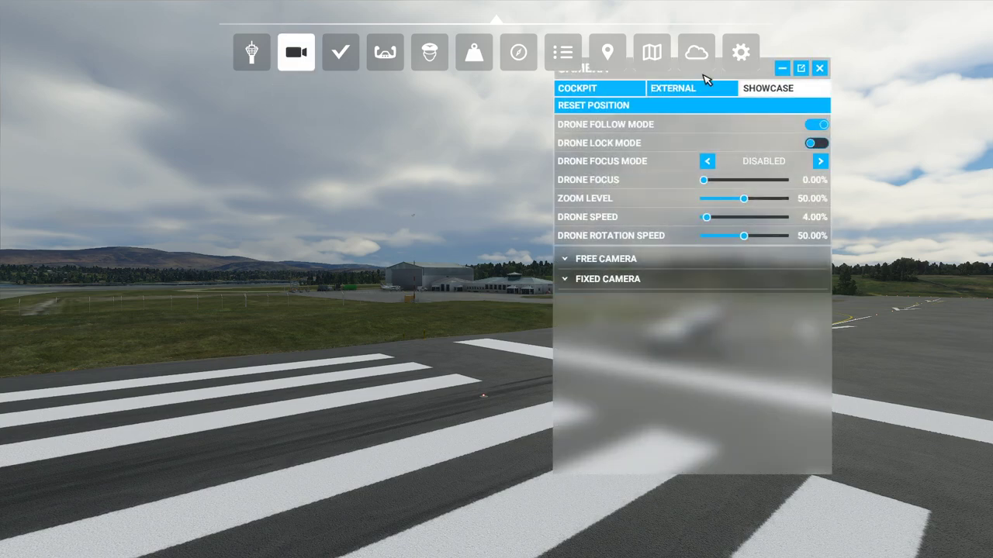
left_click_drag(753, 150, 222, 111)
left_click(213, 121)
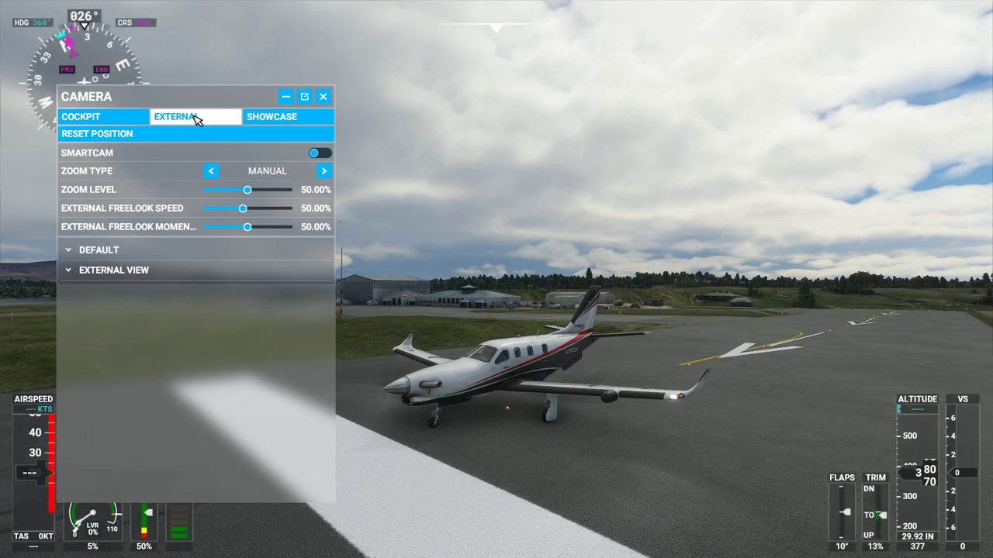
left_click(129, 117)
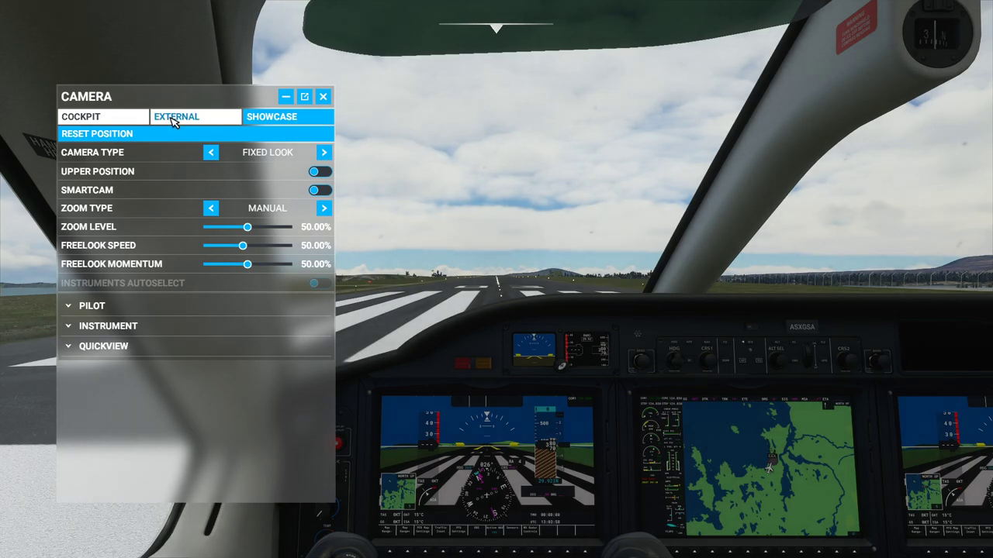
left_click(177, 118)
Step: Orbit the external camera slightly above the parked aircraft and close the camera settings window
mouse_move(498, 19)
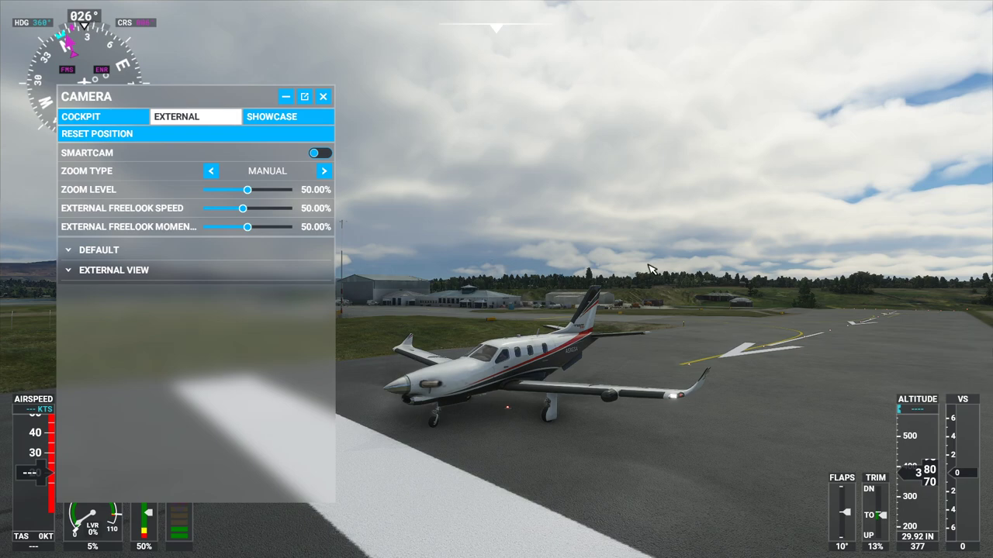
left_click_drag(716, 214, 662, 233)
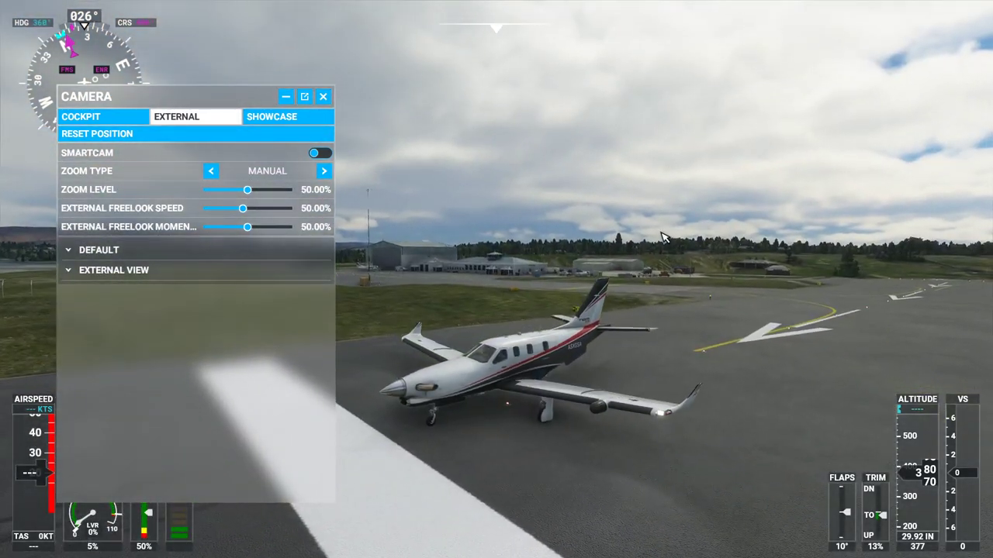
left_click(323, 96)
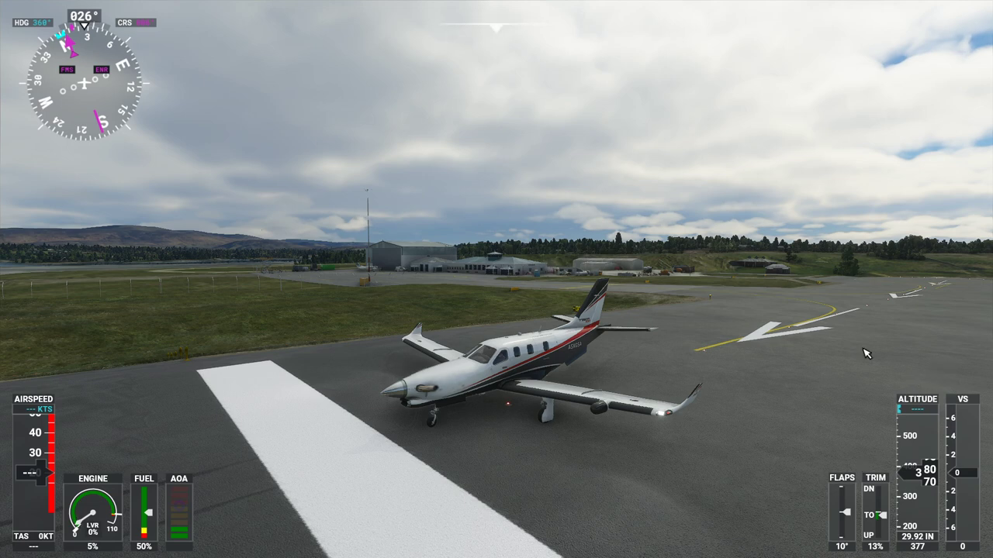
Step: Review the camera options in the general settings through to the chase camera section, then resume the flight
key("Escape")
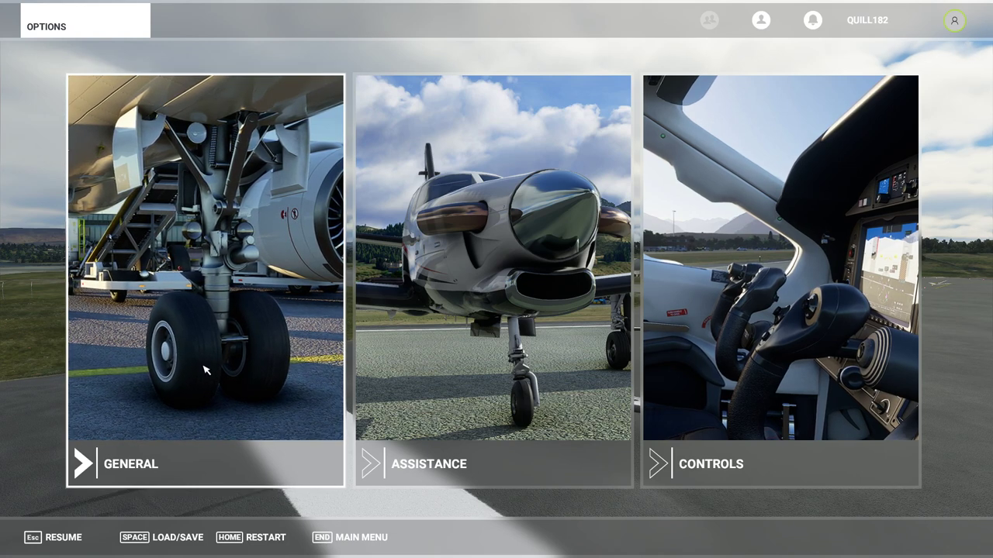
left_click(196, 302)
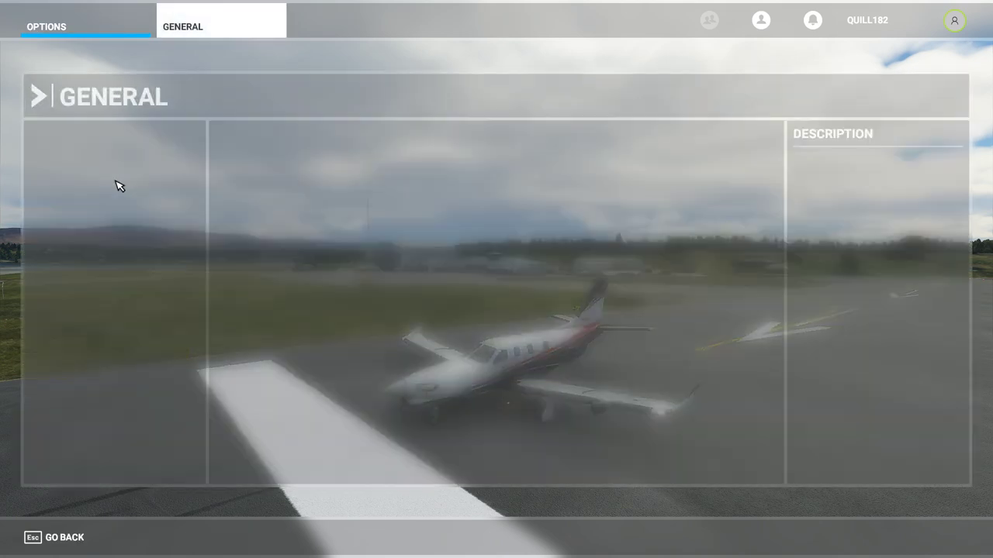
left_click(123, 174)
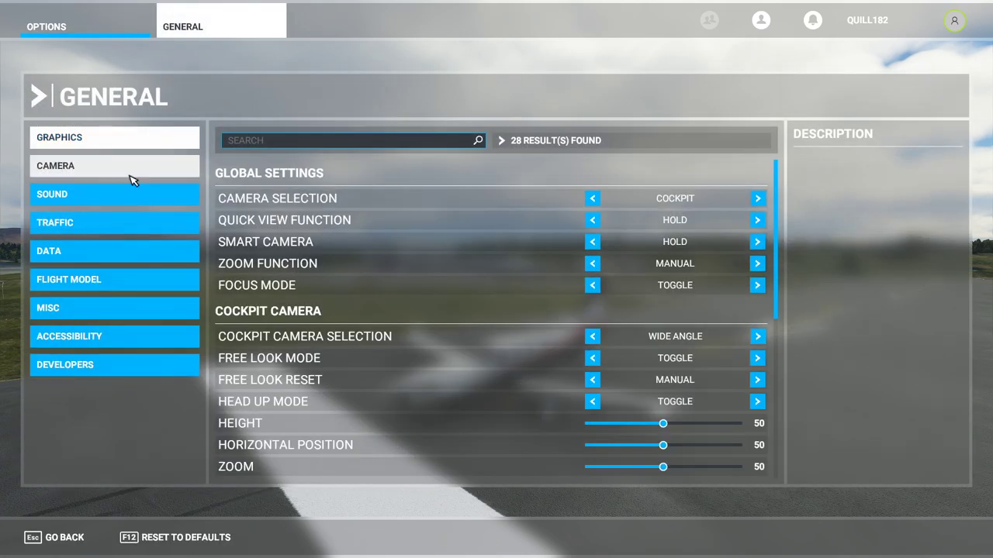
left_click_drag(780, 209, 778, 385)
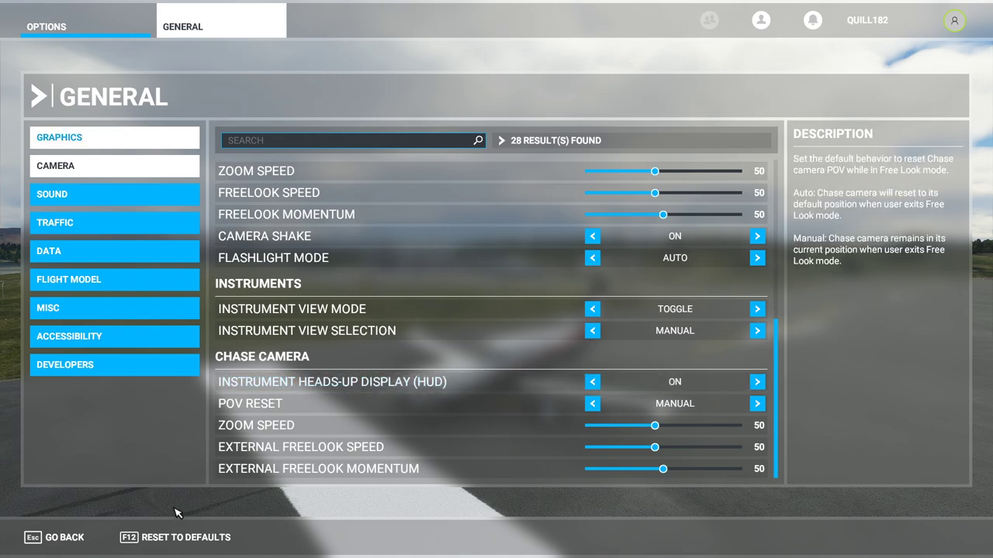
key("Escape")
key("Escape")
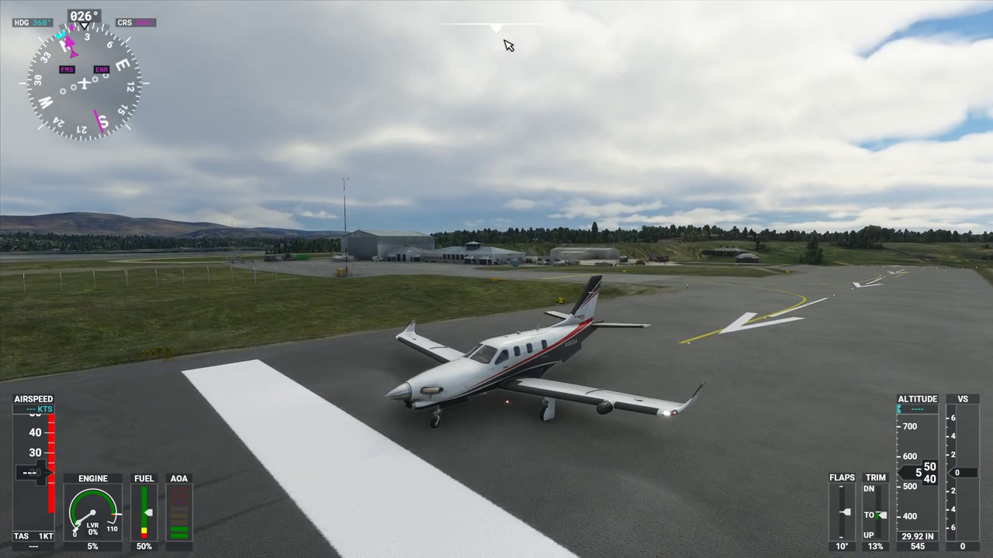
Step: Reopen the camera settings window, switch to the showcase camera, and reposition the window
mouse_move(496, 31)
left_click(296, 52)
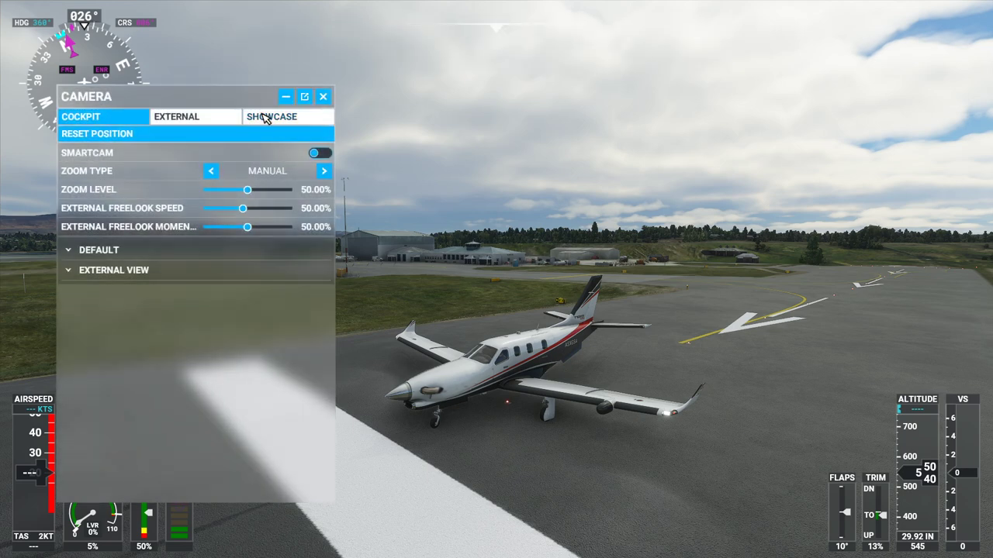
left_click(266, 116)
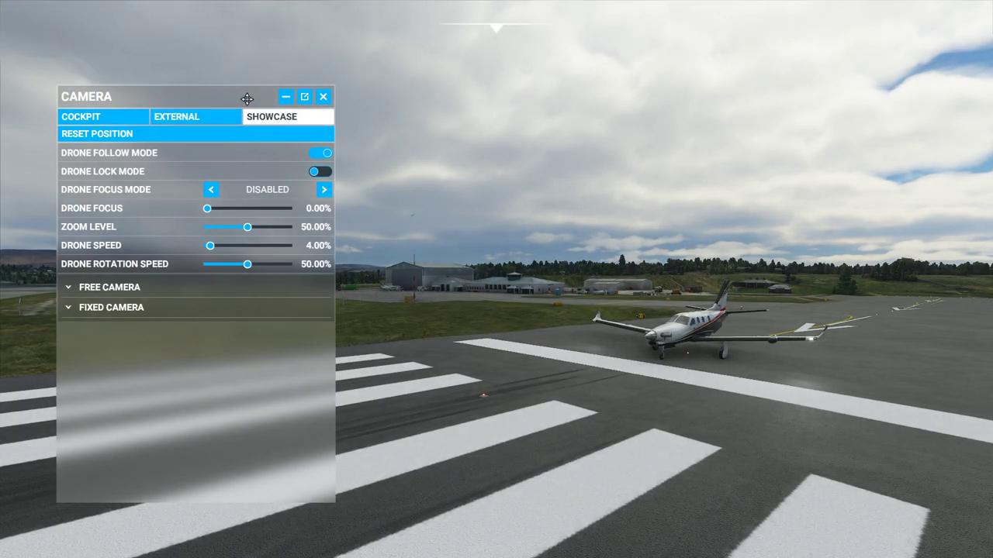
left_click_drag(246, 98, 350, 88)
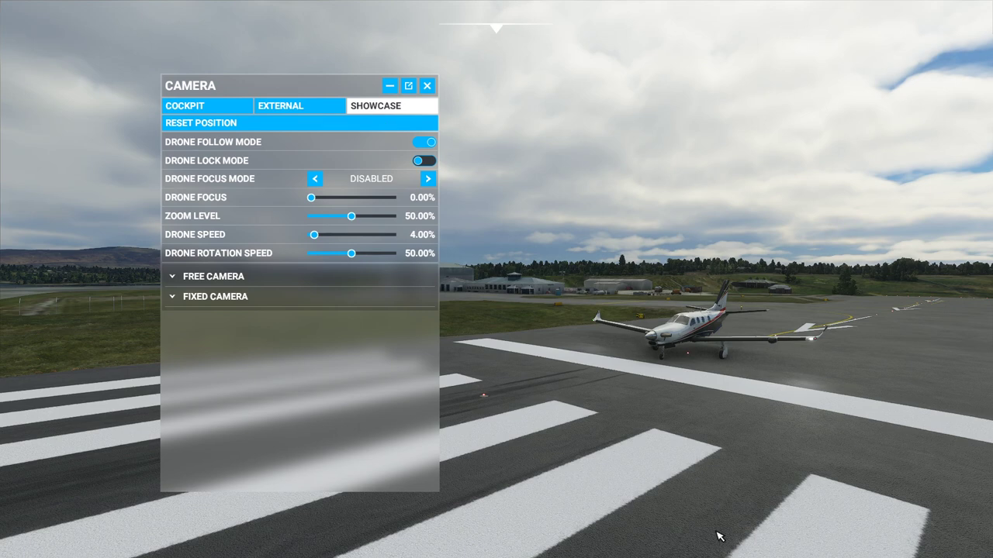
Step: Expand the fixed camera list and preview the External 1, External 4, External 5 and External 6 views
left_click(196, 295)
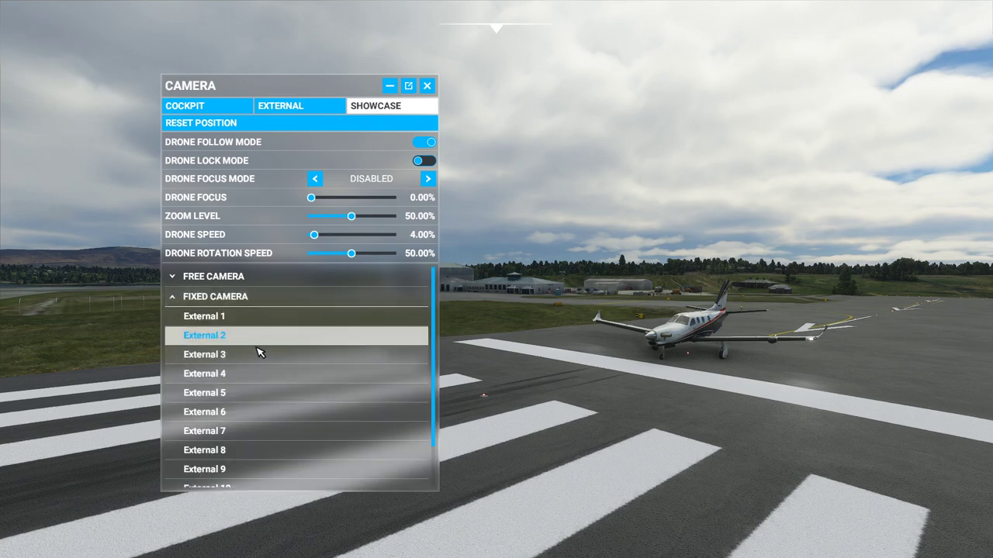
left_click(240, 317)
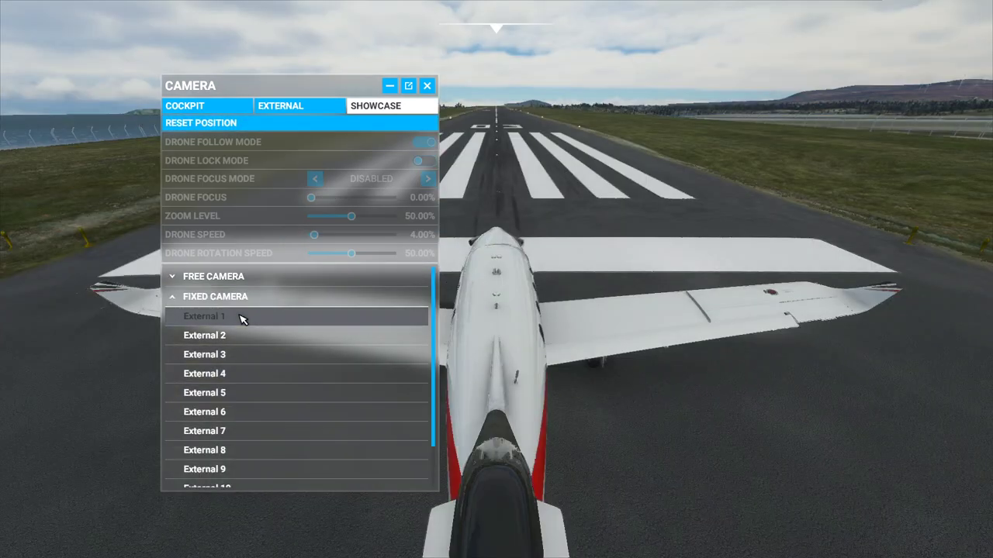
left_click(260, 379)
left_click(264, 394)
left_click(271, 379)
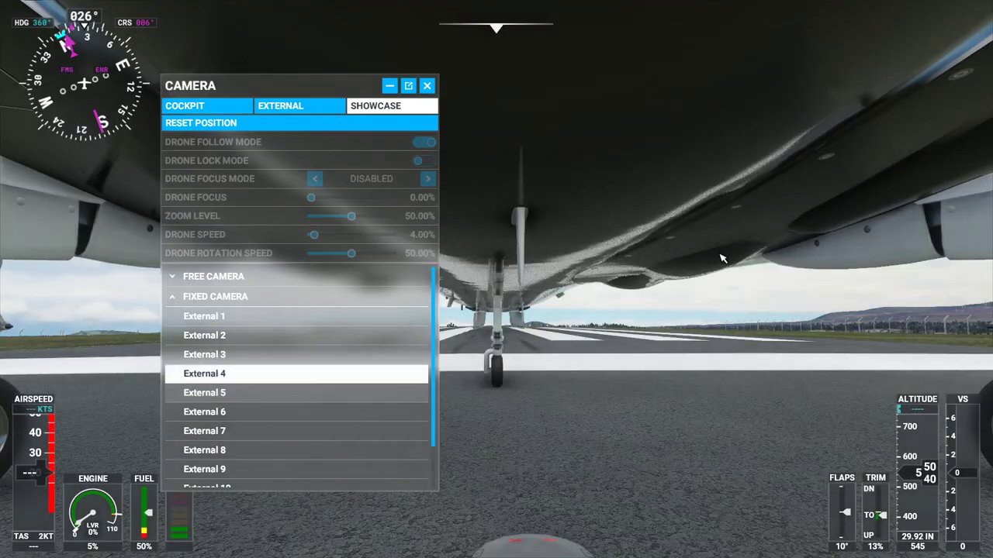
left_click(235, 411)
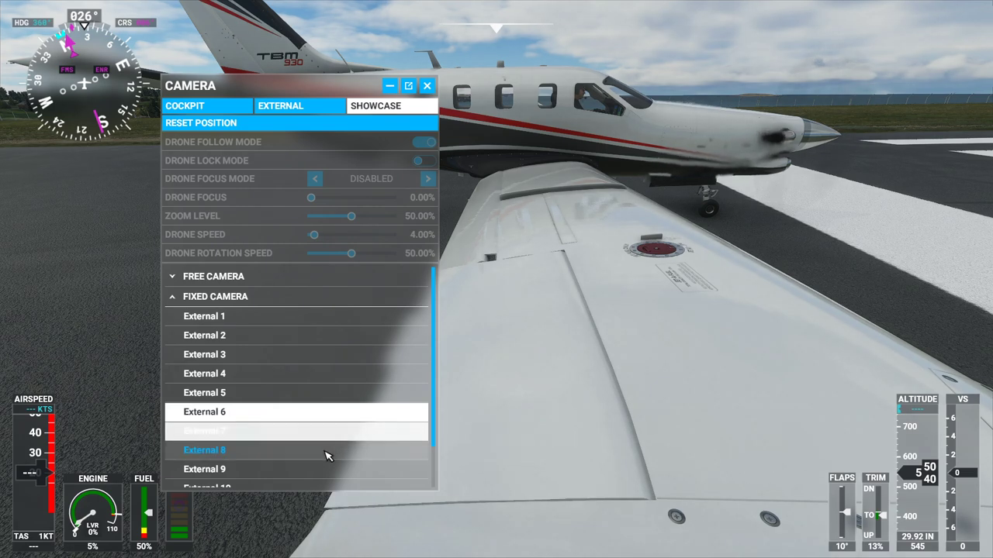
Step: Switch to the free Camera drone, collapse both camera lists, and move the camera window away from the aircraft
left_click(185, 281)
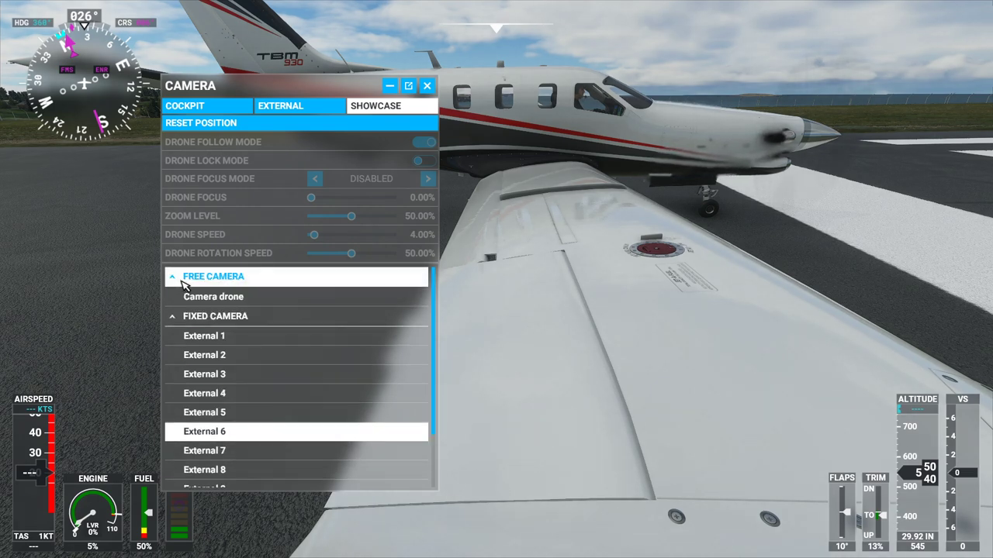
left_click(215, 300)
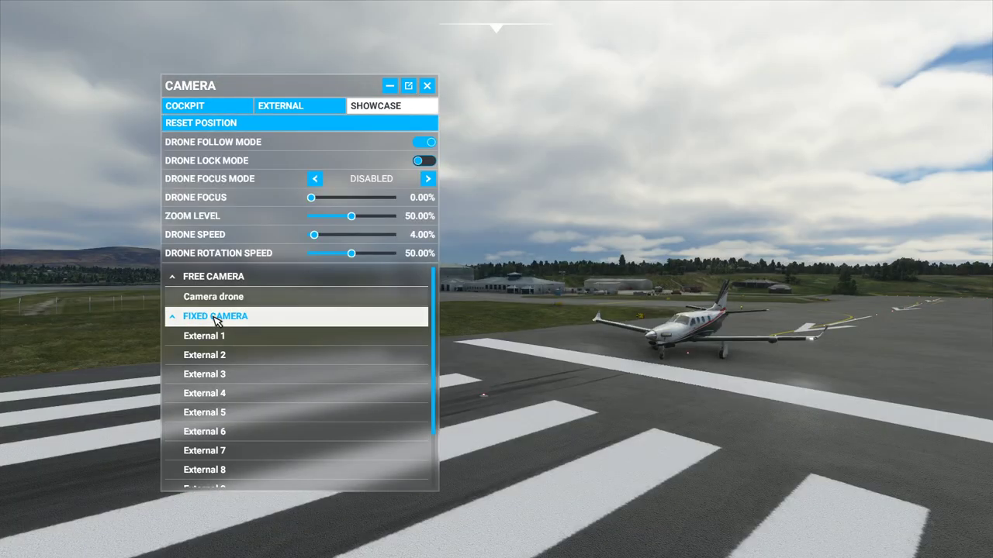
left_click(215, 317)
left_click(215, 276)
left_click_drag(291, 94, 208, 93)
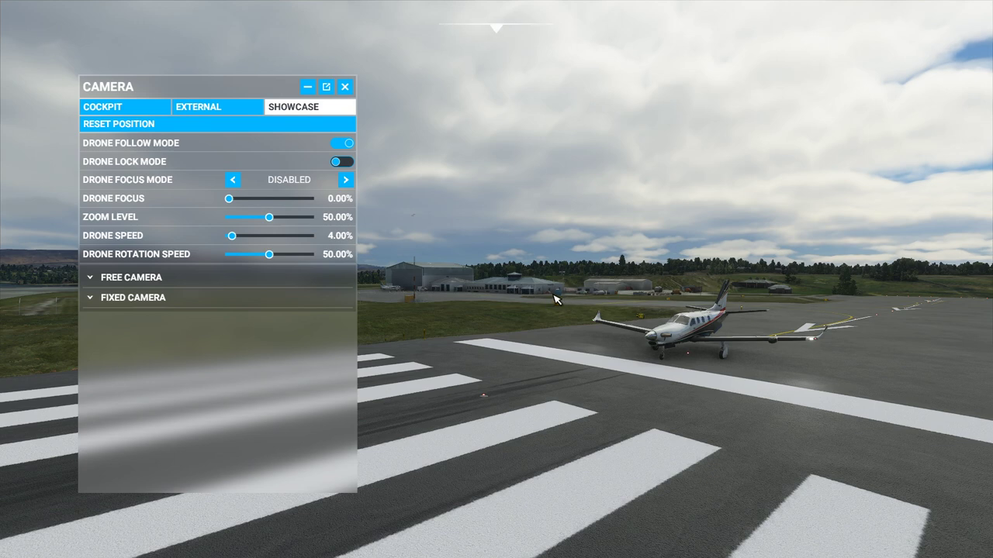
Step: Fly the drone camera in close to the aircraft's tail and move the camera window further up
key("w")
key("d")
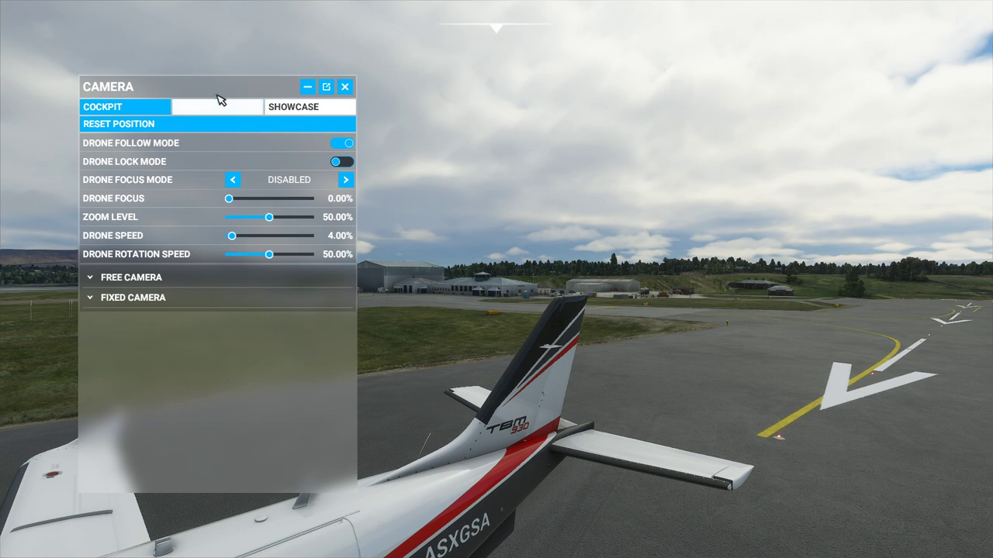
left_click_drag(220, 87, 238, 49)
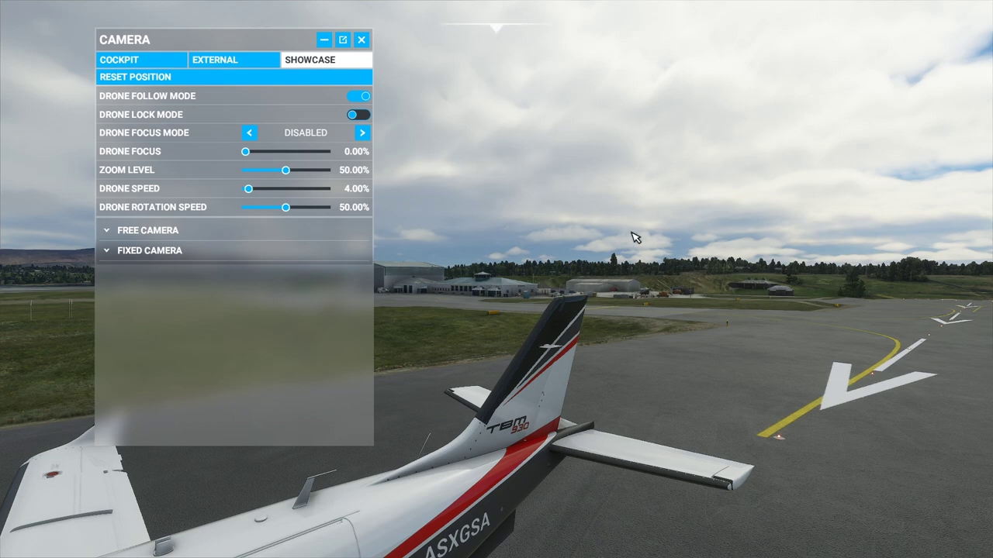
Step: Review the keyboard profile's assigned drone camera bindings in the controls options, then resume the flight
key("Escape")
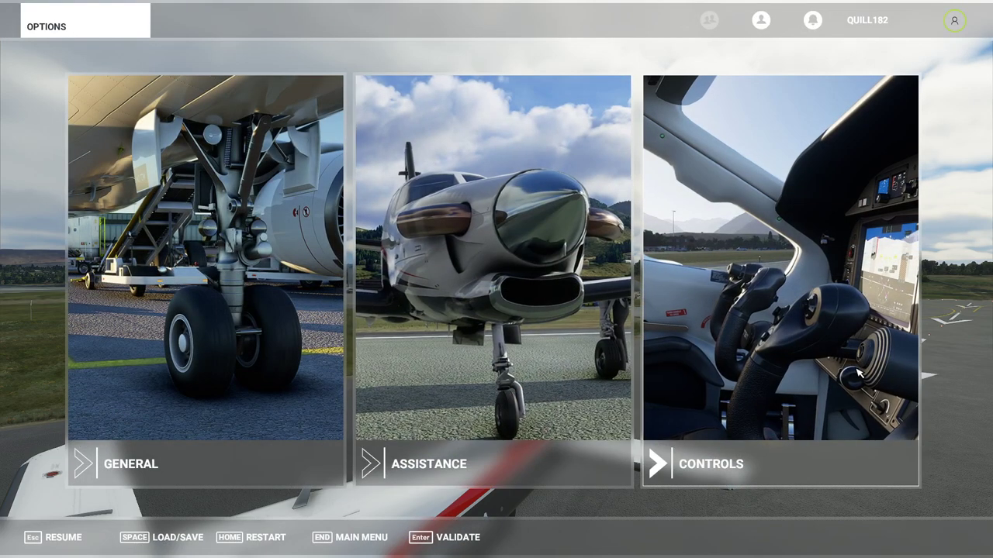
left_click(858, 374)
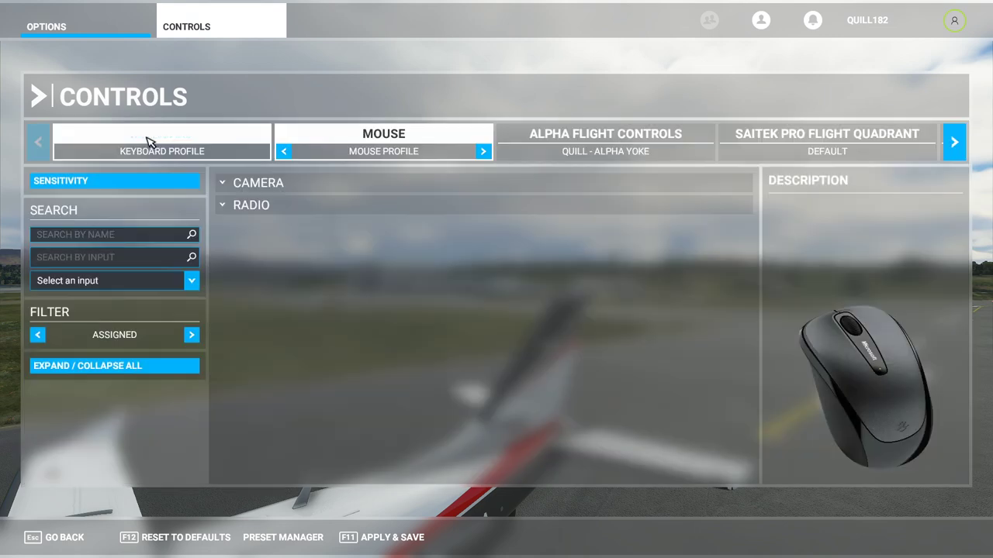
left_click(151, 139)
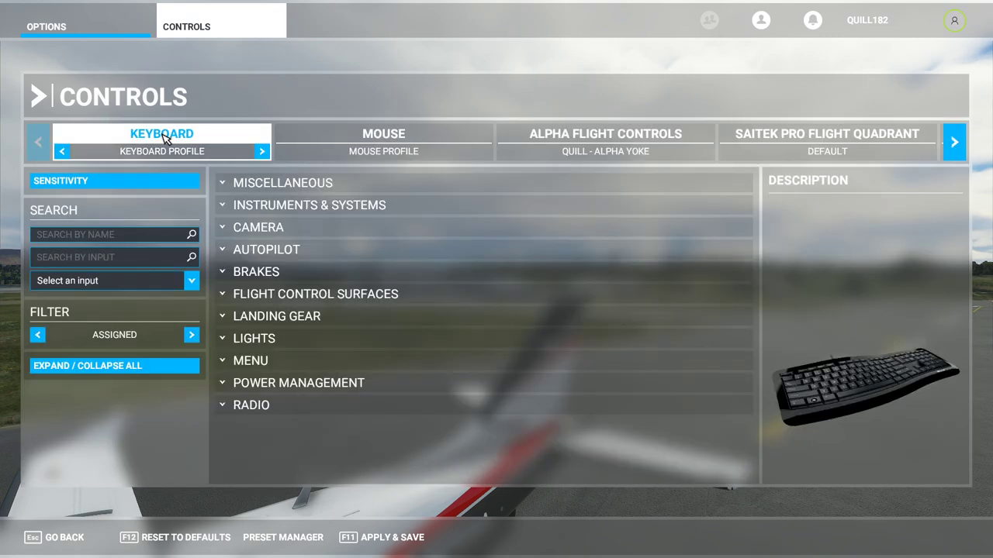
left_click(226, 233)
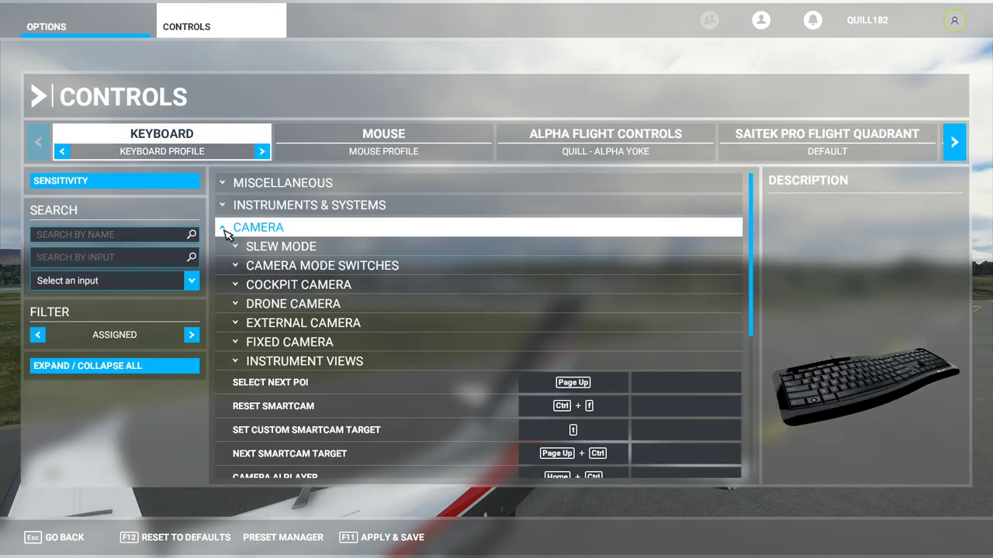
left_click(240, 305)
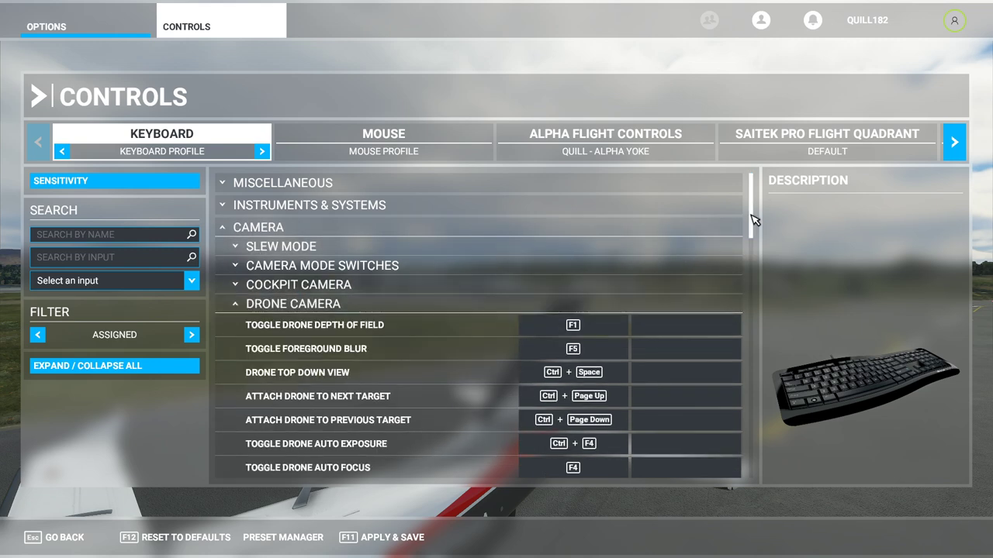
left_click_drag(753, 220, 754, 238)
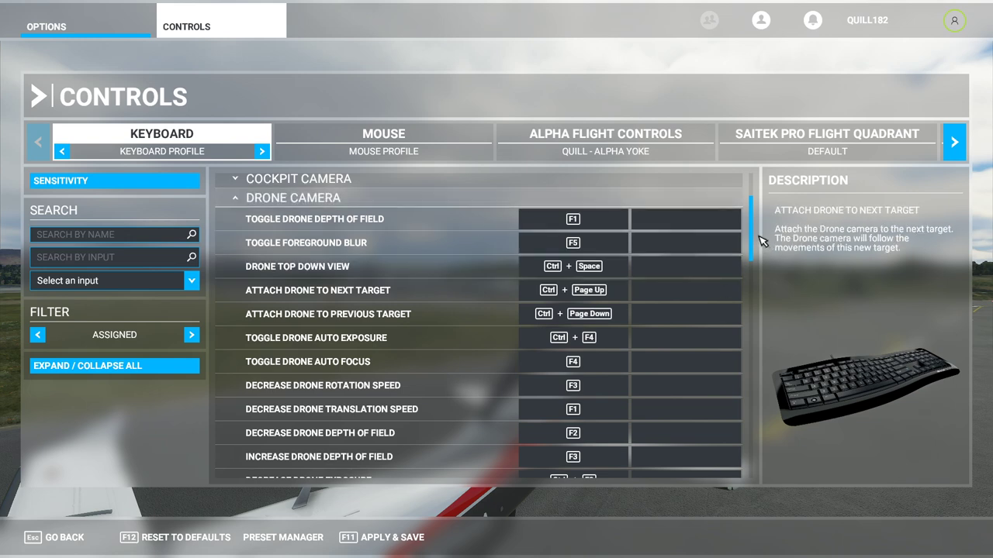
left_click_drag(753, 243, 758, 358)
key("Escape")
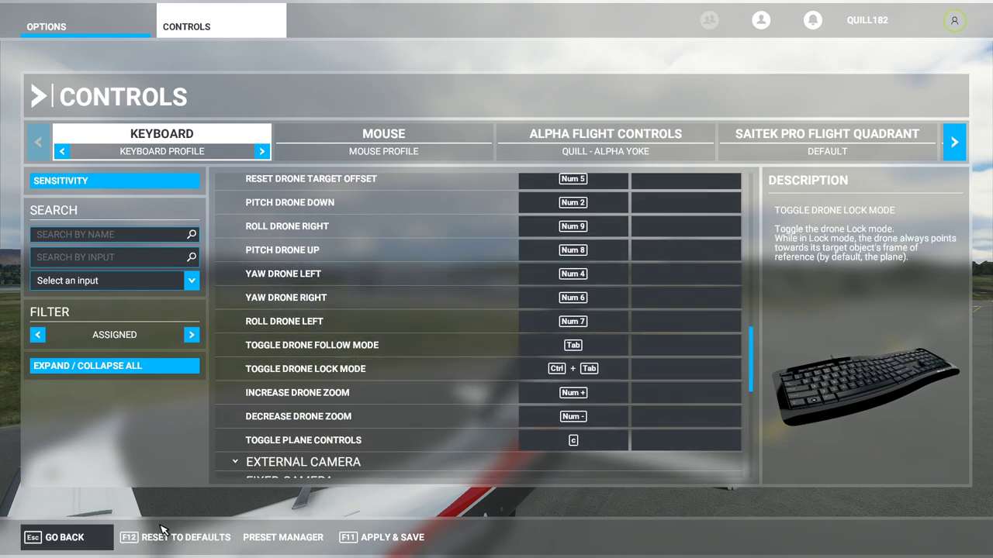
key("Escape")
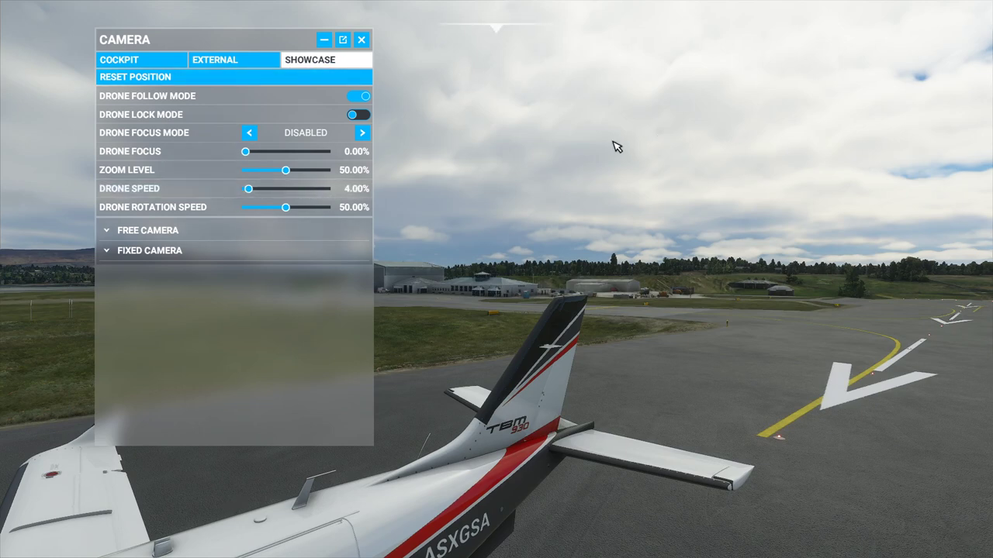
Step: Fly the drone camera back from the tail and down to a low view in front of the aircraft's nose
key("w")
key("s")
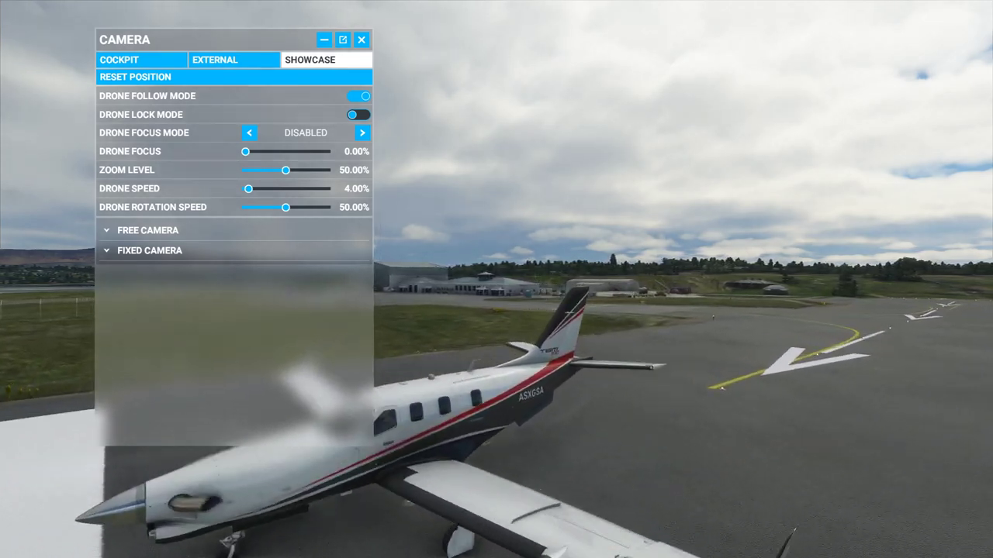
key("s")
key("w")
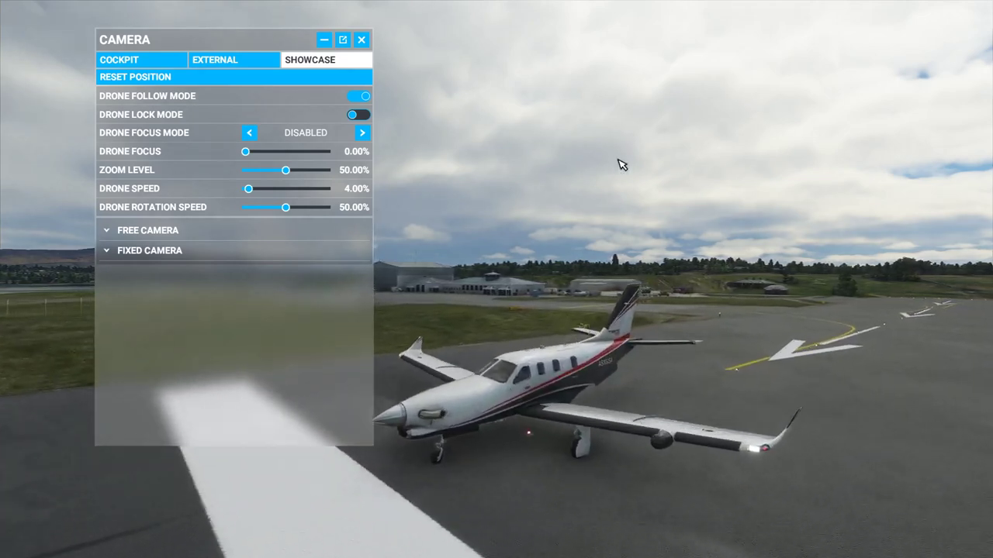
key("a")
key("s")
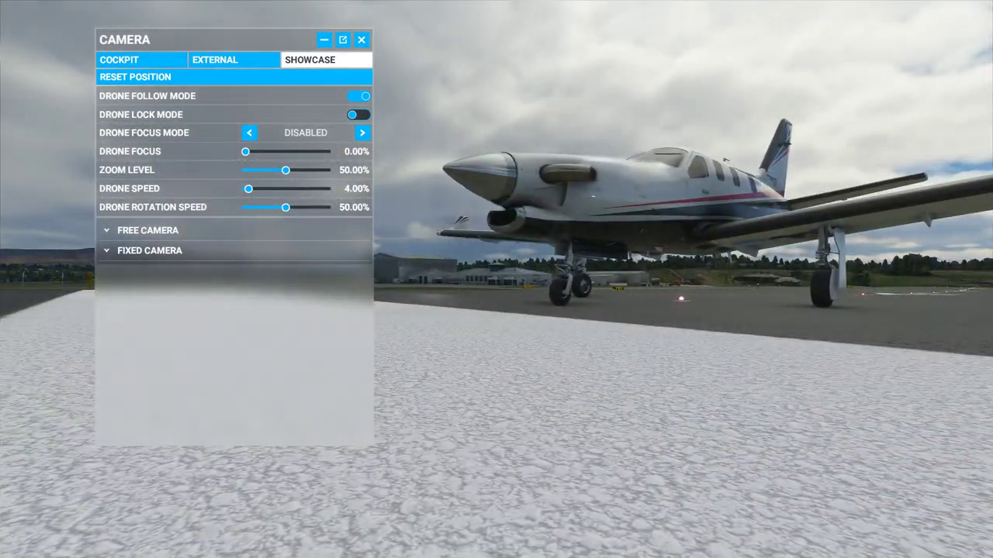
Step: Close and reopen the camera window, and place it lower and further away from the aircraft
left_click(361, 39)
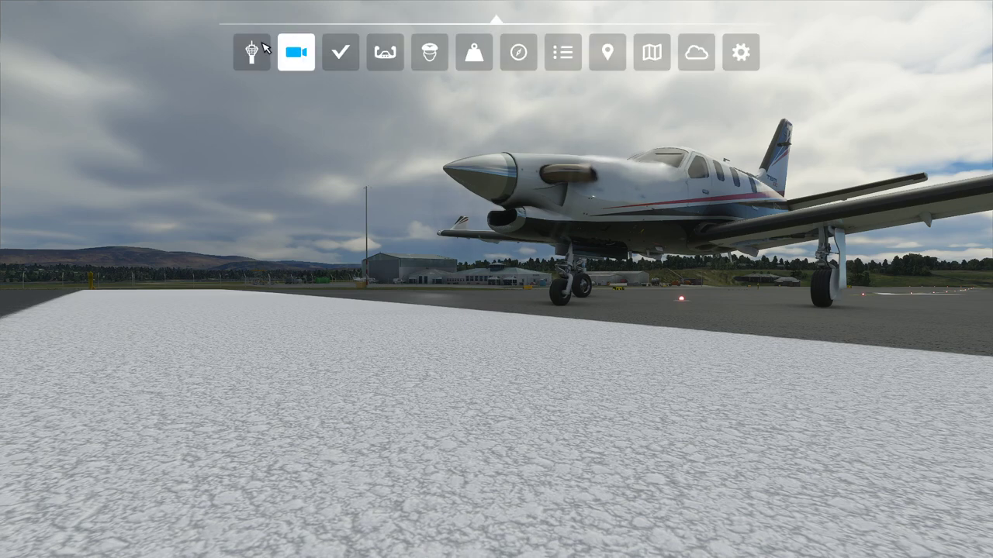
left_click(295, 51)
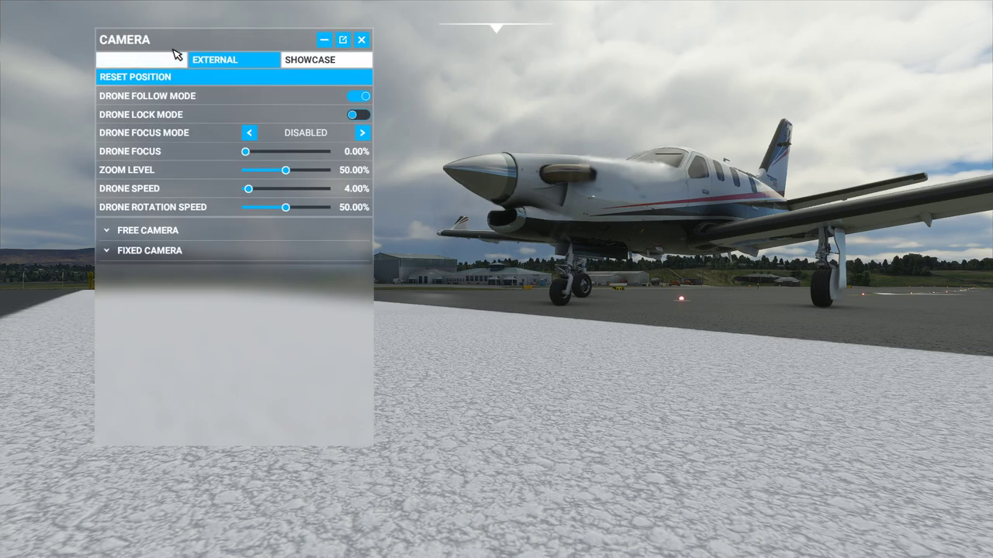
left_click_drag(171, 39, 95, 107)
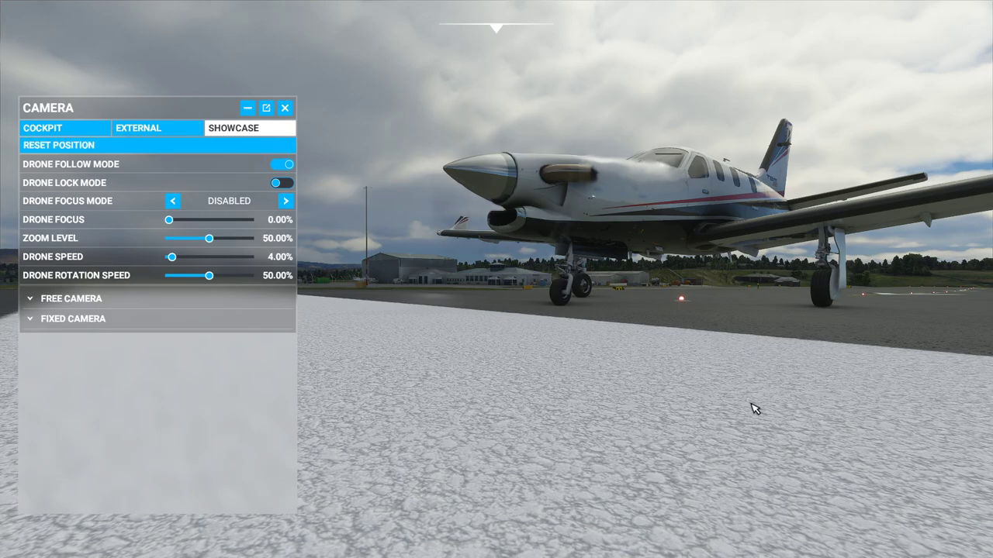
Step: Raise the drone camera off the runway and fly it backward until the whole aircraft and runway threshold are in view
key("w")
key("s")
key("r")
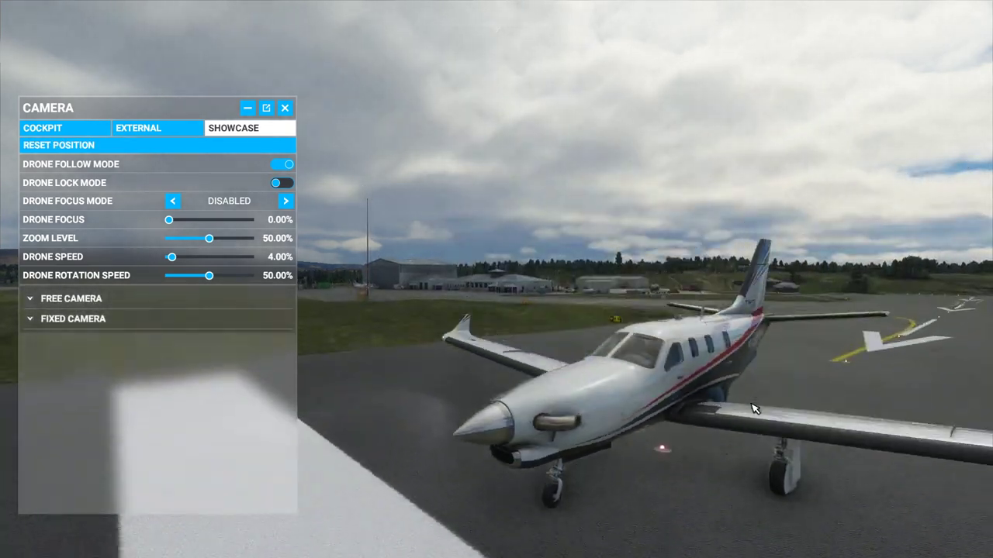
key("s")
key("s")
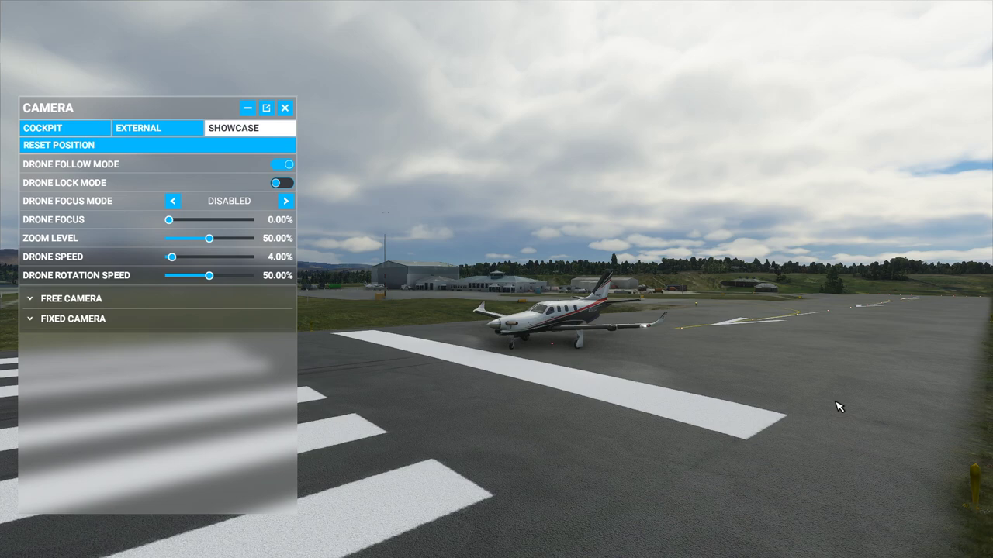
Step: Practise tilting the drone camera up and down, raise it higher, and angle it down onto the aircraft
key("KP_8")
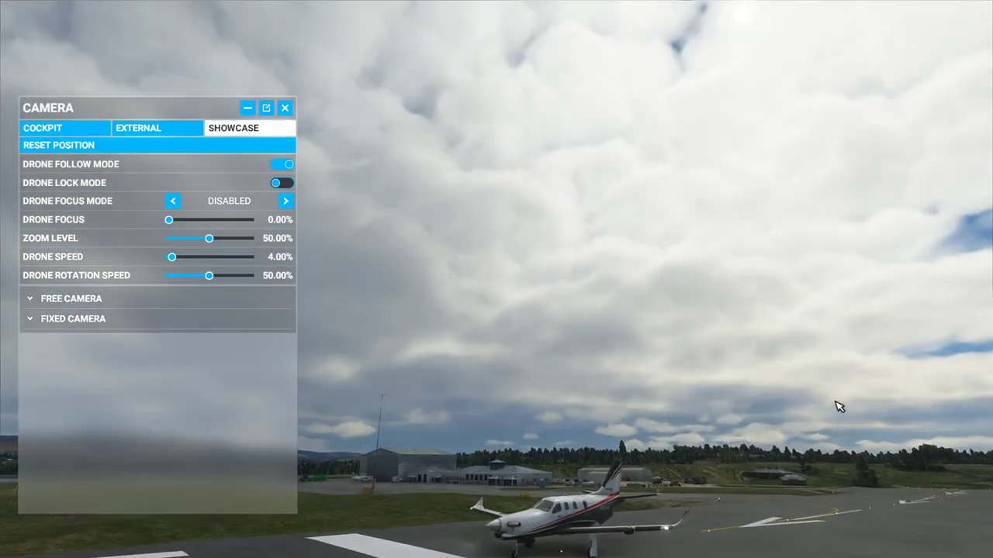
key("KP_2")
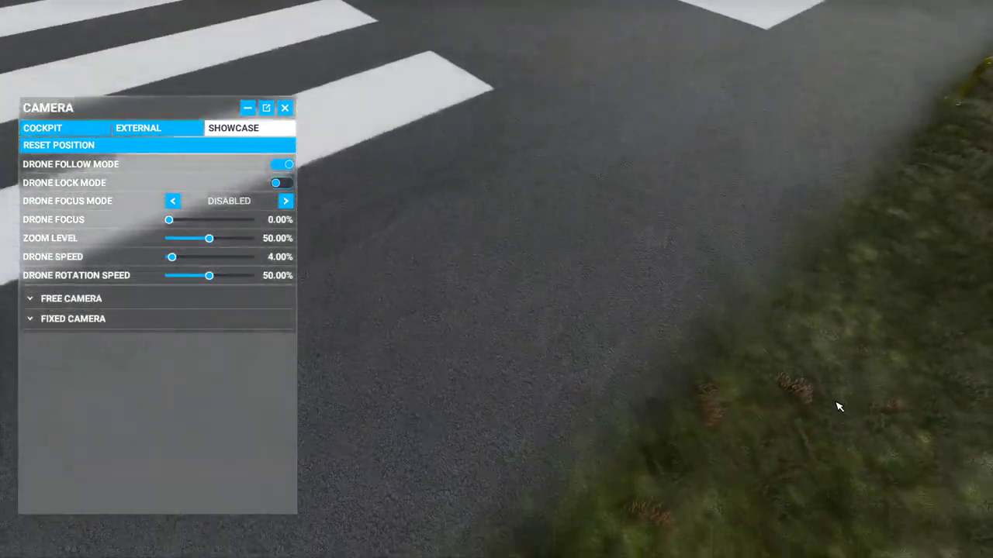
key("KP_8")
key("KP_2")
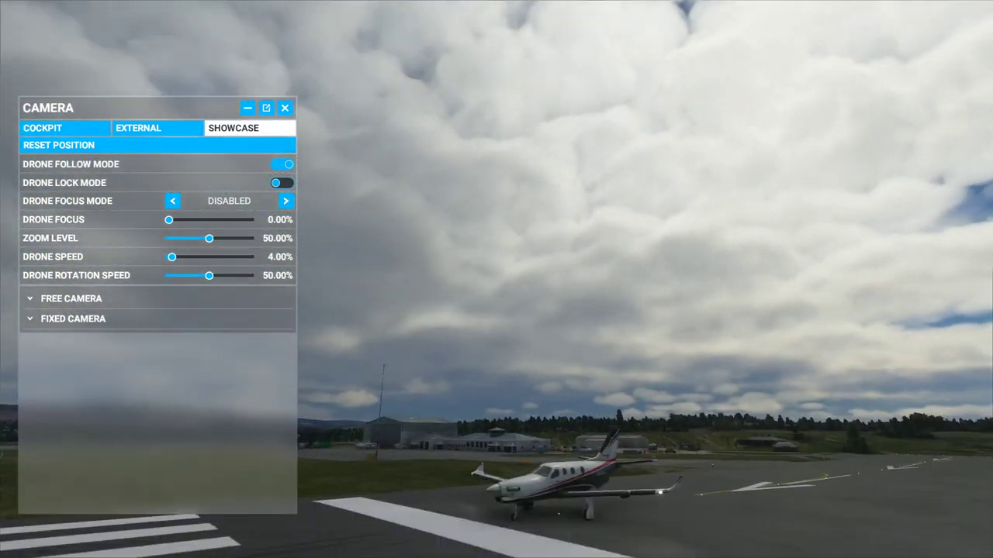
key("r")
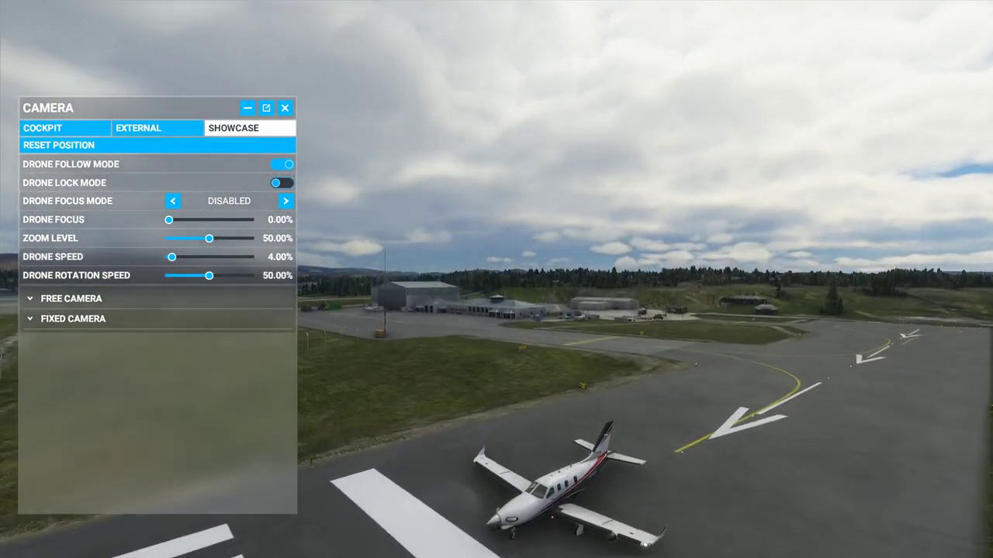
key("KP_8")
key("KP_2")
key("KP_2")
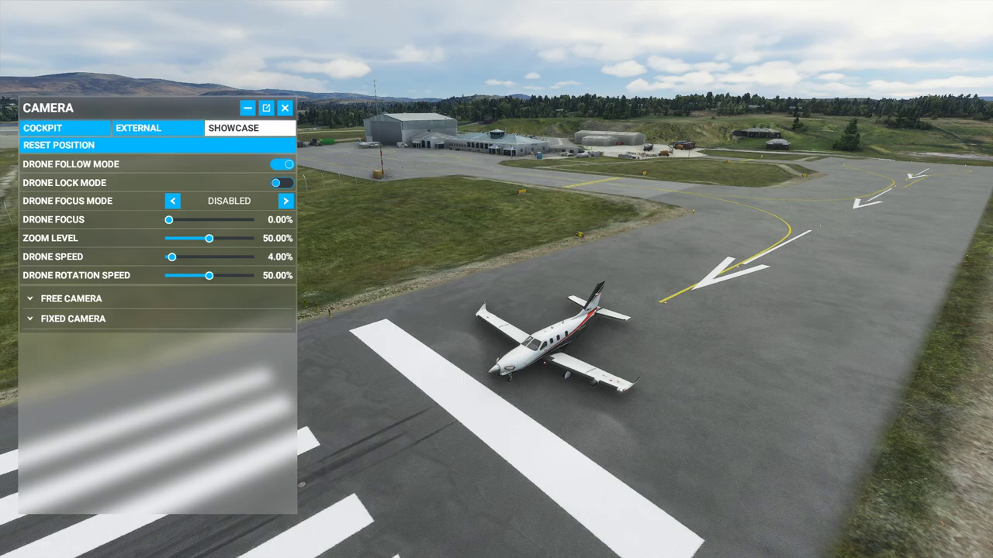
Step: Rotate the drone camera left and right over the airfield and bring it back onto the aircraft
key("KP_4")
key("KP_6")
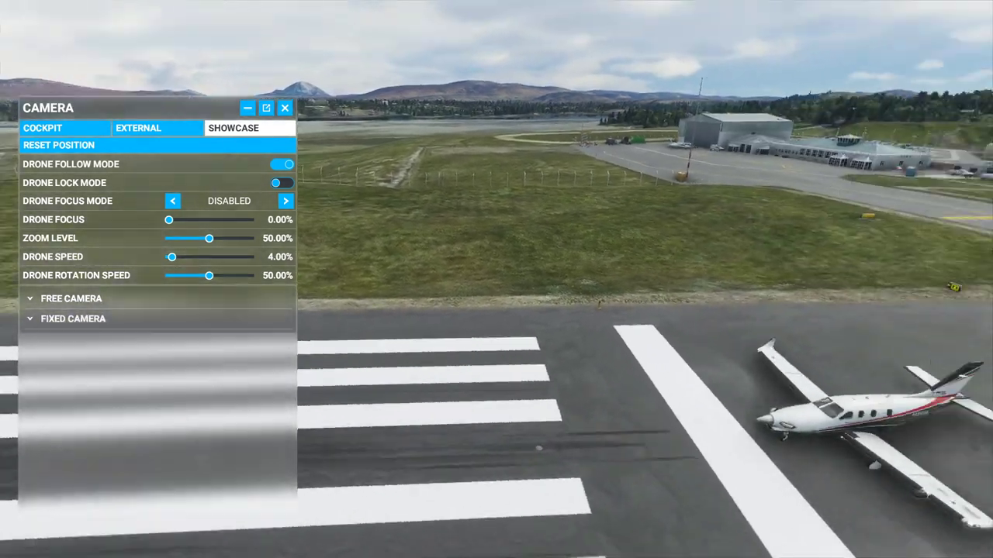
key("KP_4")
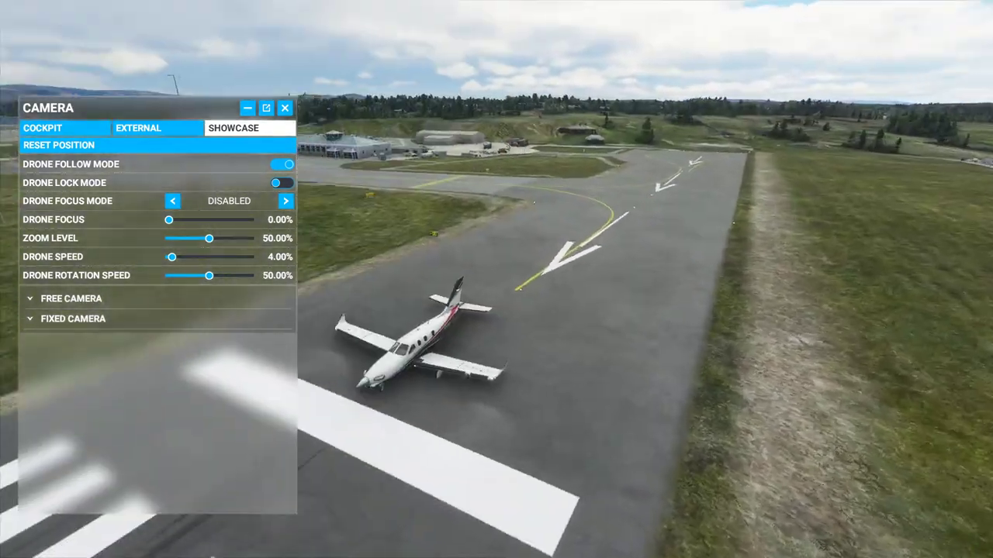
key("KP_6")
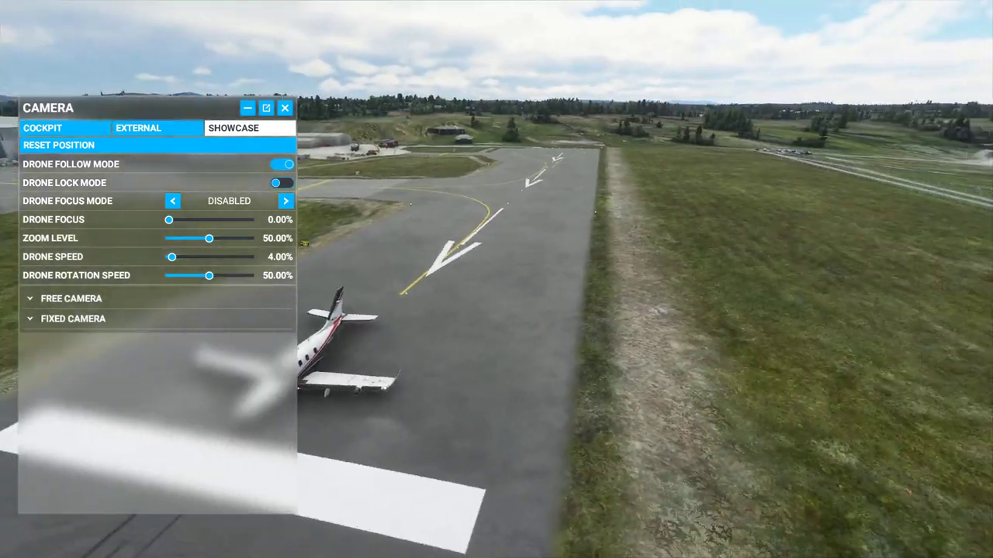
key("KP_4")
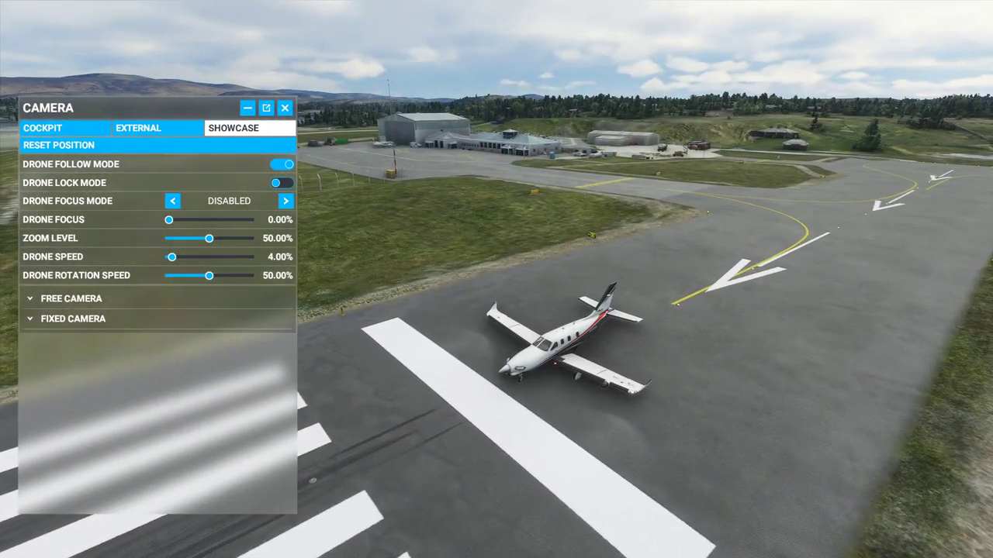
Step: Reset the drone camera to directly behind the aircraft and slide it left of the tail
key("ctrl+space")
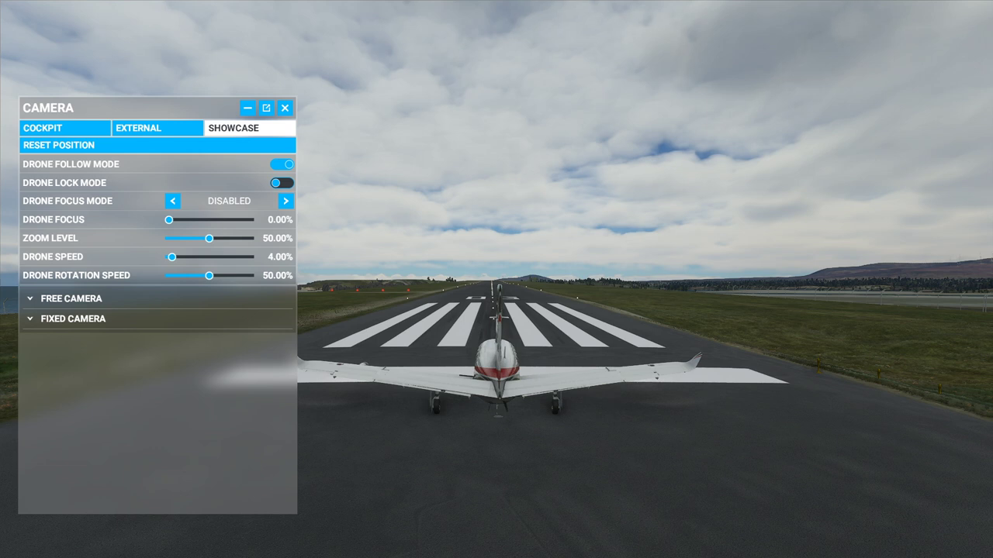
key("a")
key("KP_2")
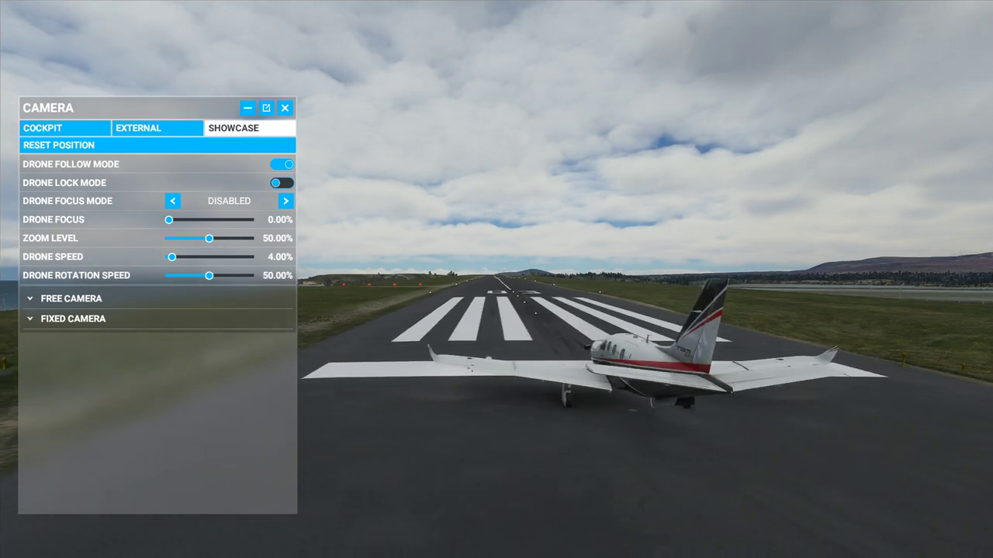
Step: Tilt and rotate the drone camera away from the aircraft and back, and realign it directly behind the tail
key("KP_8")
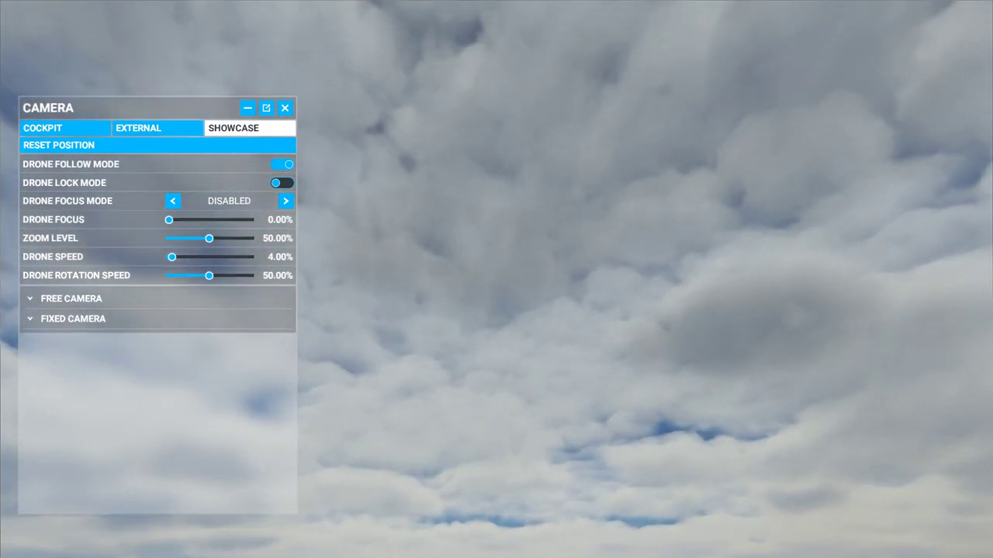
key("KP_2")
key("KP_4")
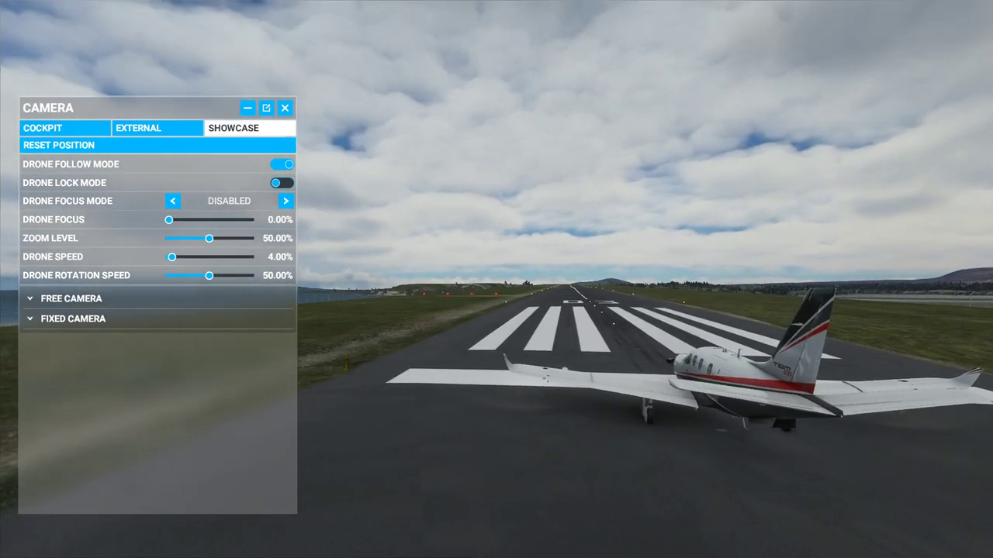
key("KP_8")
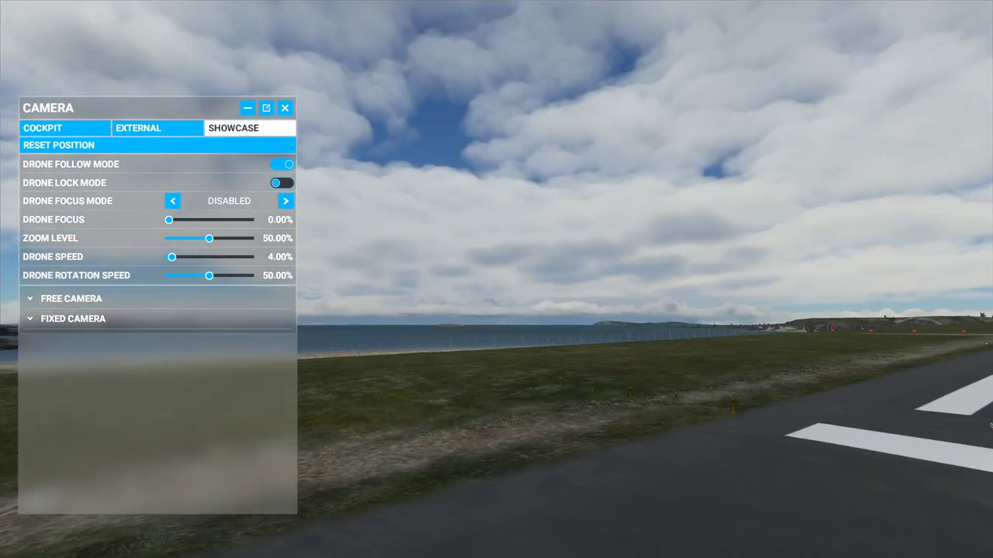
key("KP_6")
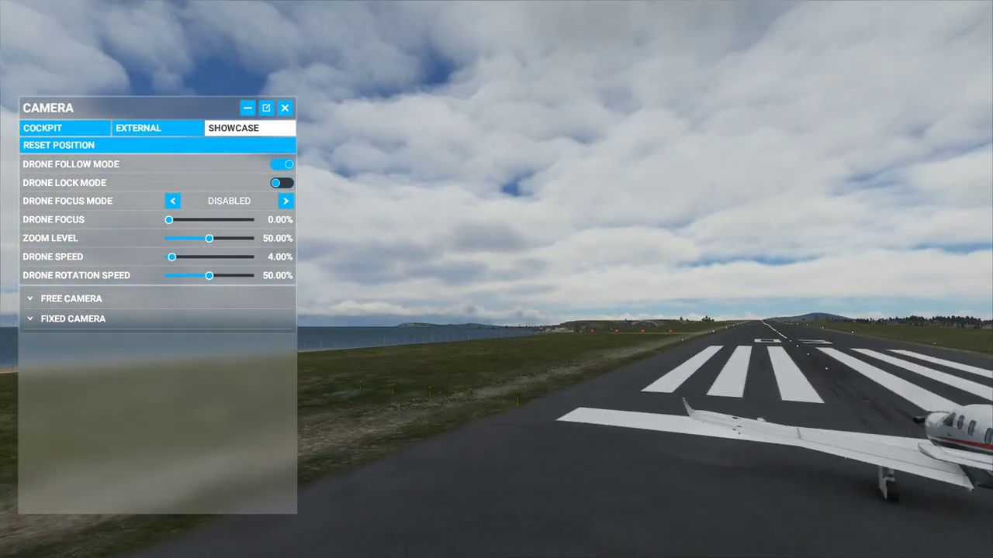
key("KP_4")
key("KP_6")
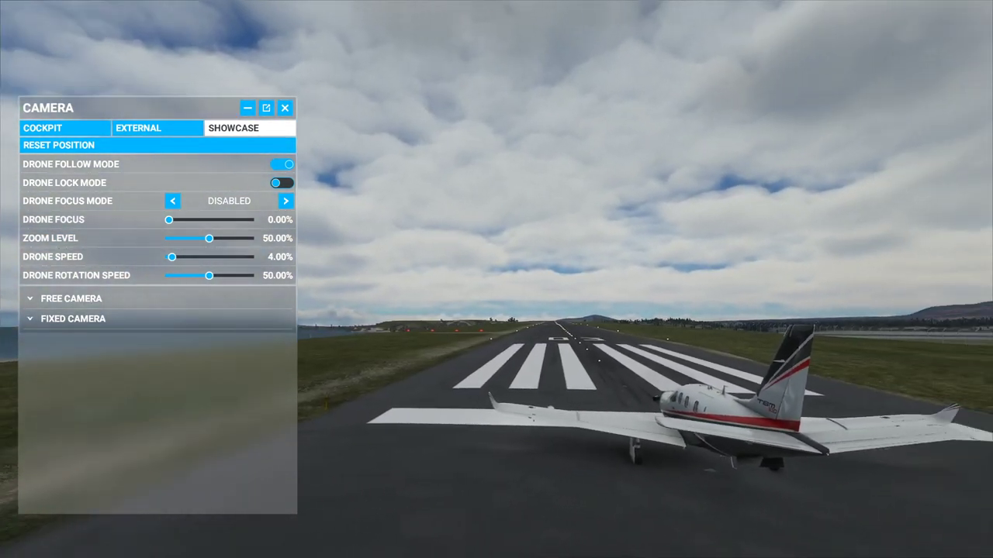
key("KP_8")
key("KP_2")
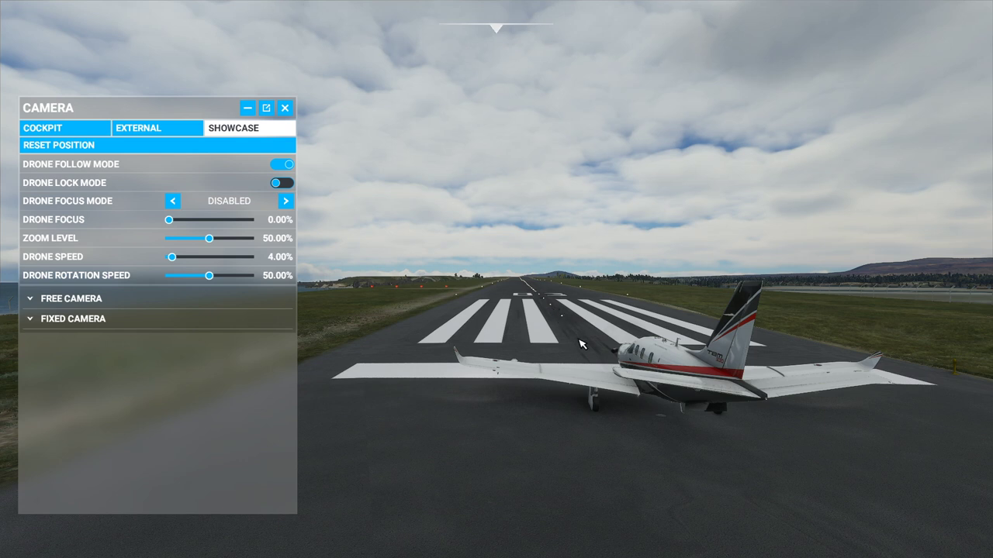
key("d")
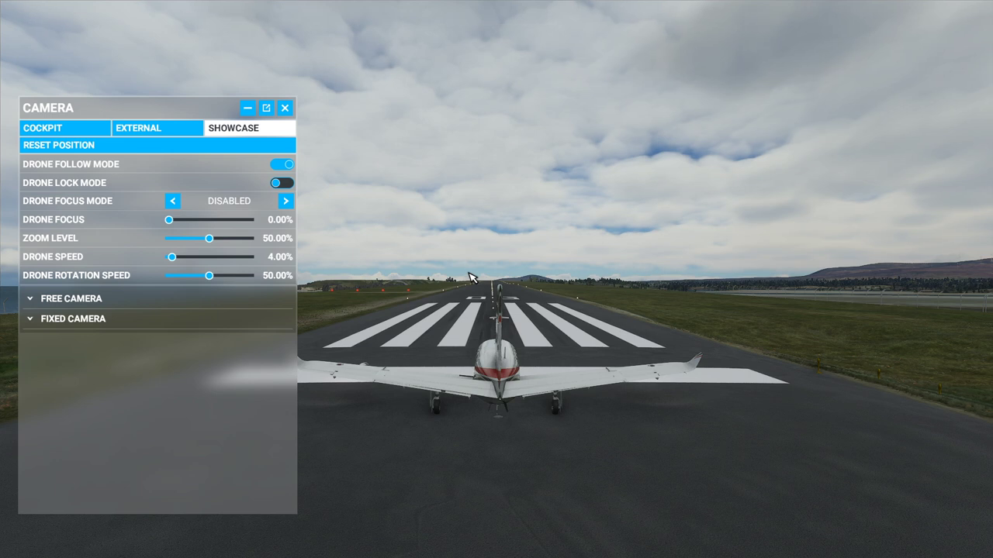
Step: Switch Drone Follow Mode off and back on, and enable Drone Lock Mode
left_click(281, 164)
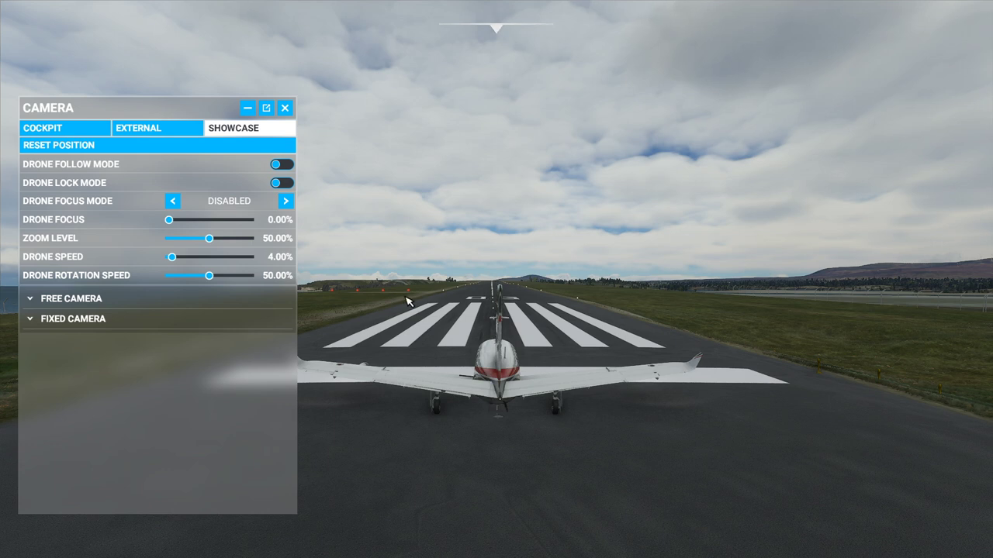
left_click(287, 164)
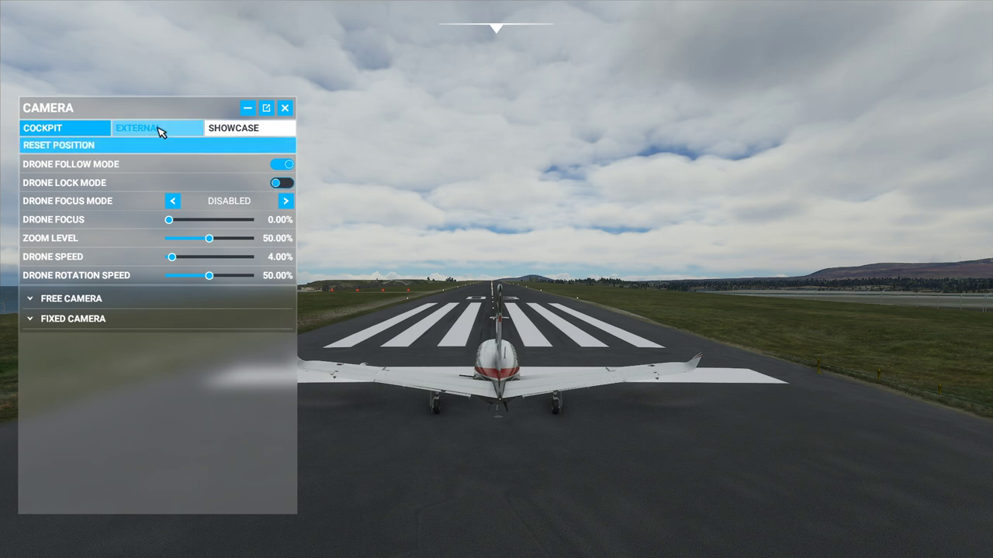
left_click(280, 184)
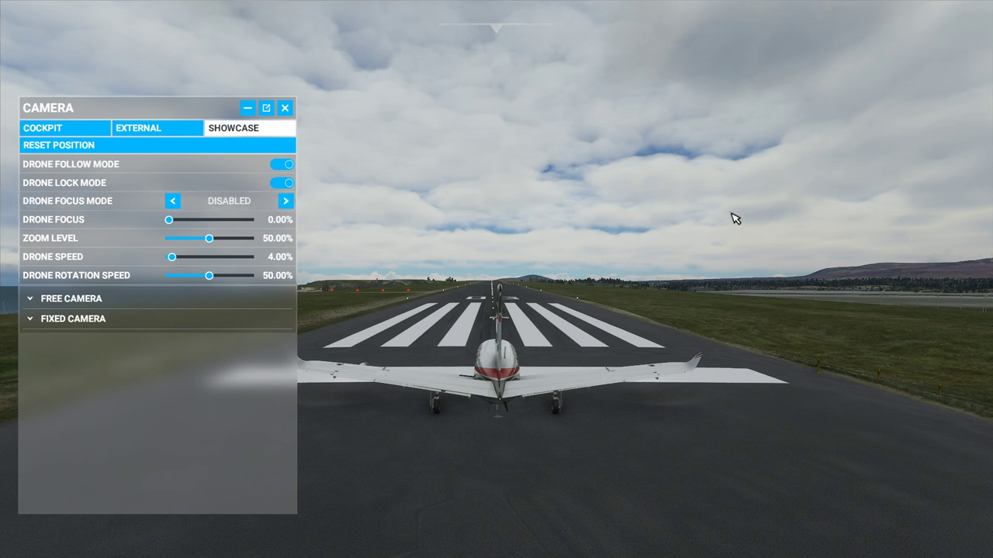
Step: Fly the locked drone camera sideways around the aircraft from behind the tail to its left side near the nose
key("a")
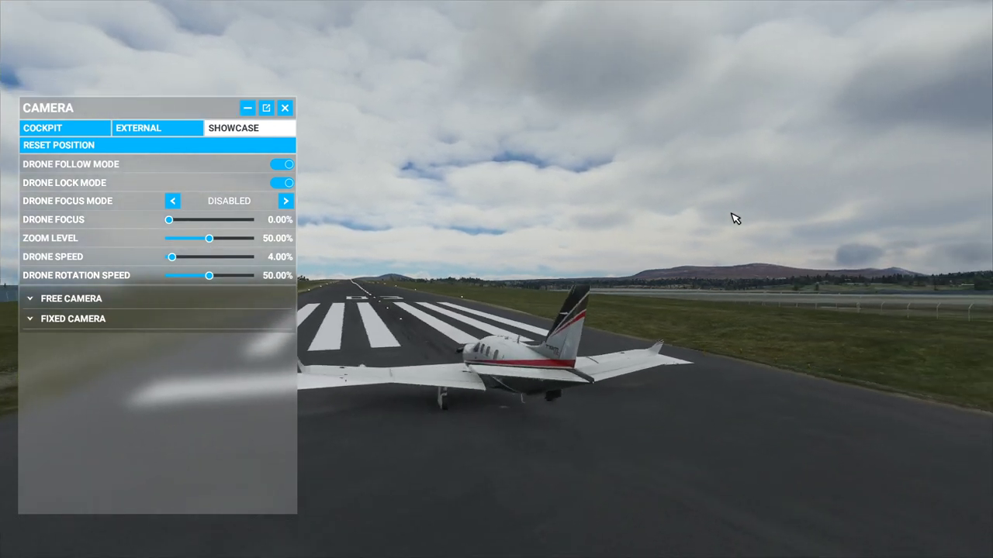
key("a")
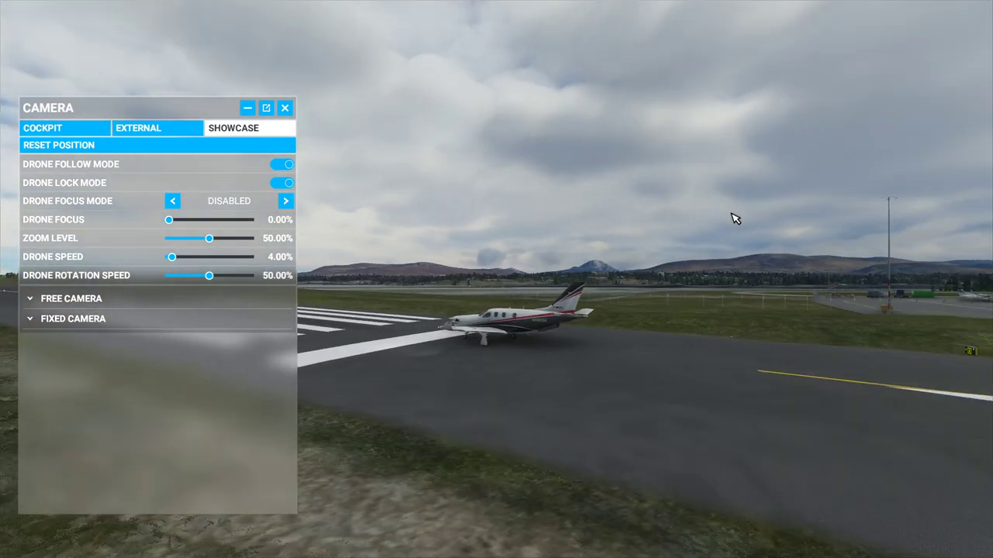
key("d")
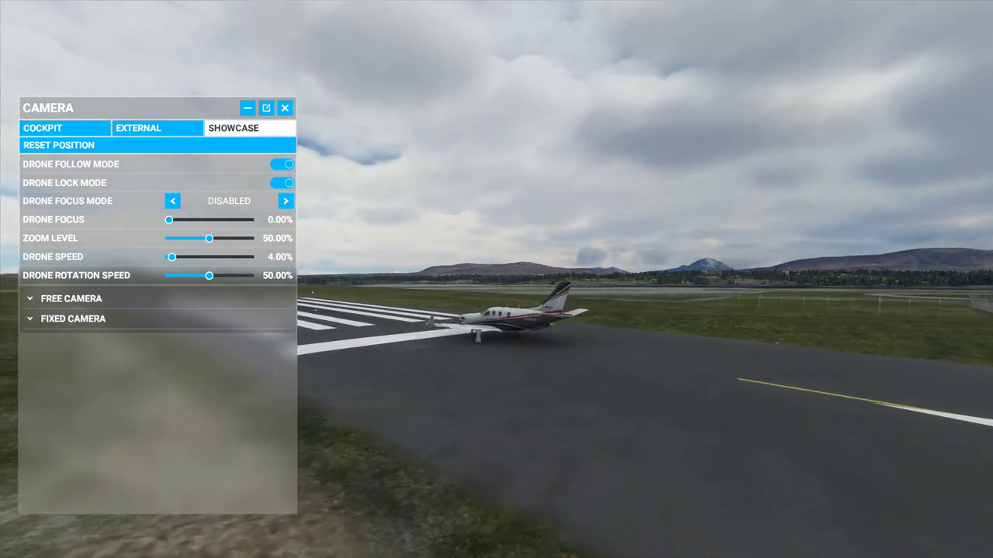
key("w")
key("a")
key("a")
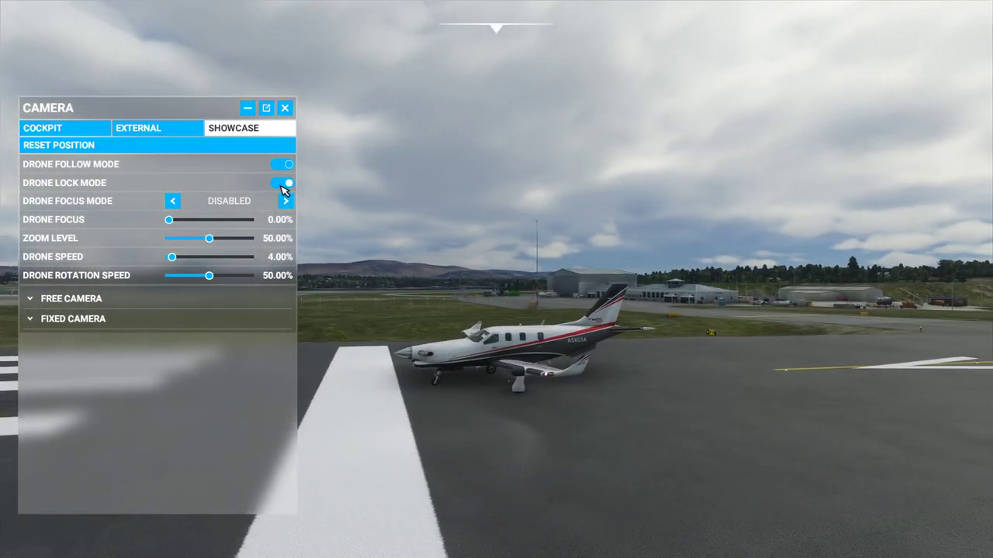
Step: Disable Drone Lock Mode and slide the drone camera sideways past the aircraft's nose and partly back
left_click(282, 184)
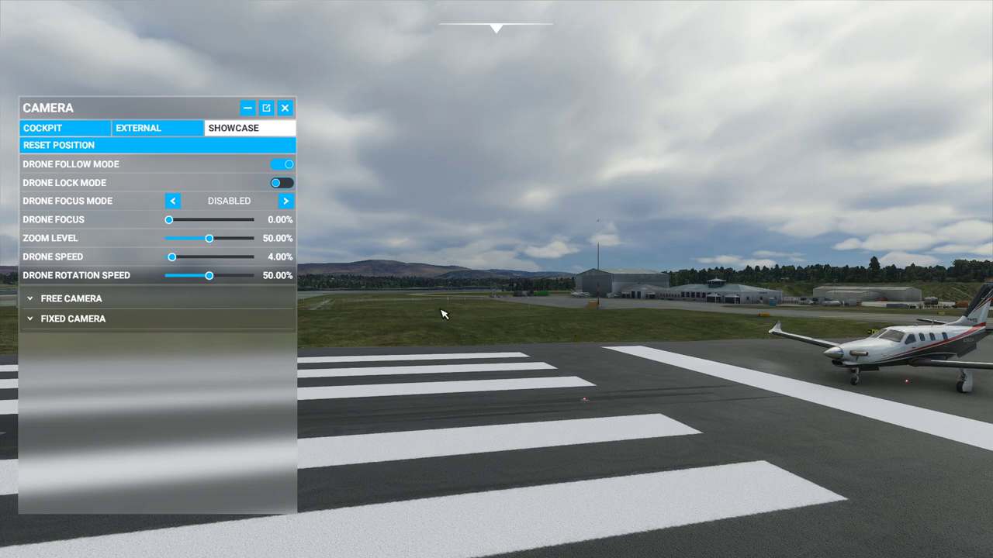
key("a")
key("d")
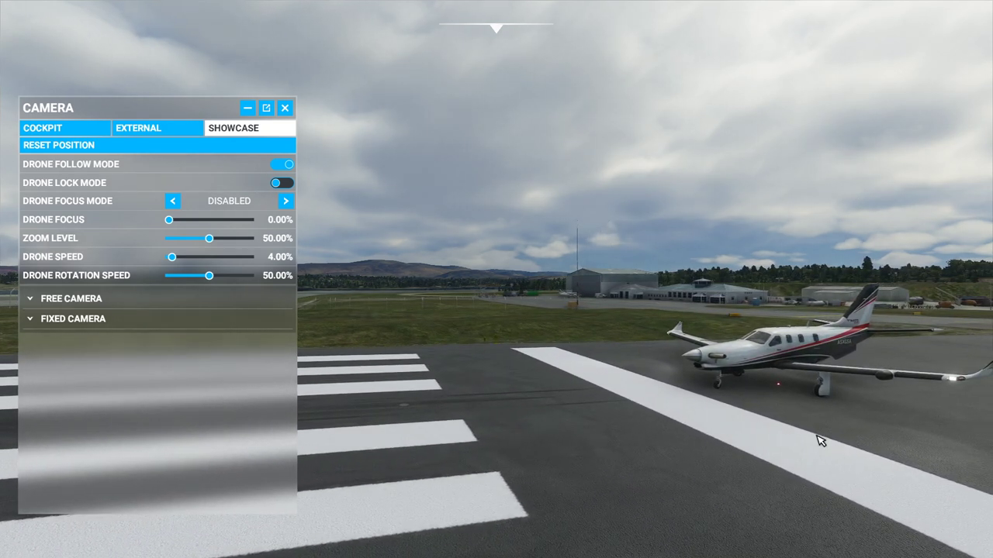
Step: Close the camera settings window and bring it back up
left_click(285, 108)
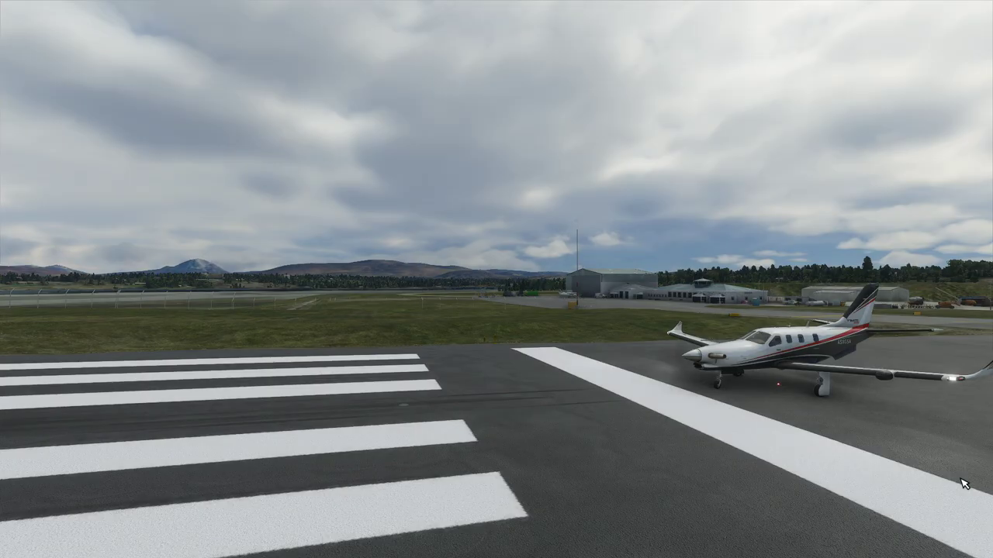
mouse_move(509, 34)
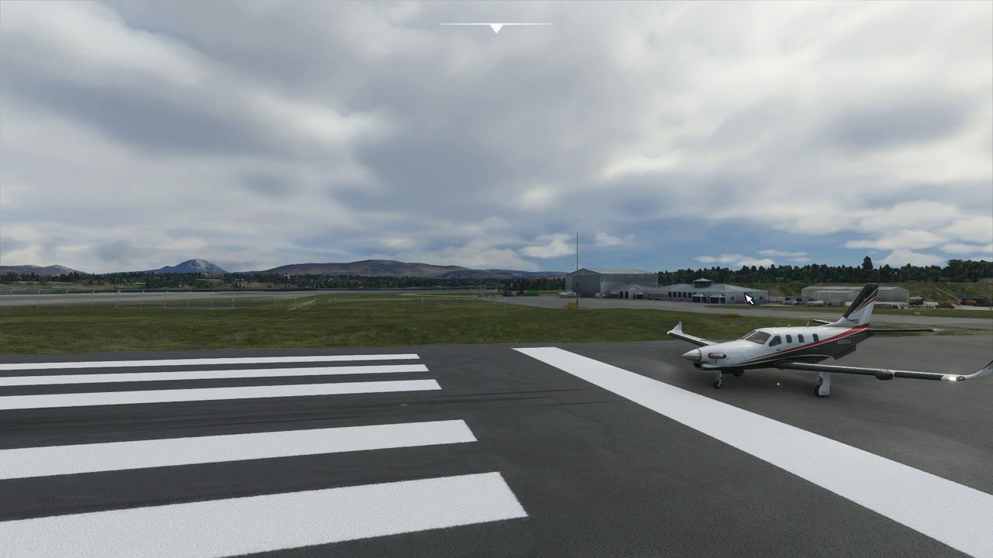
mouse_move(367, 62)
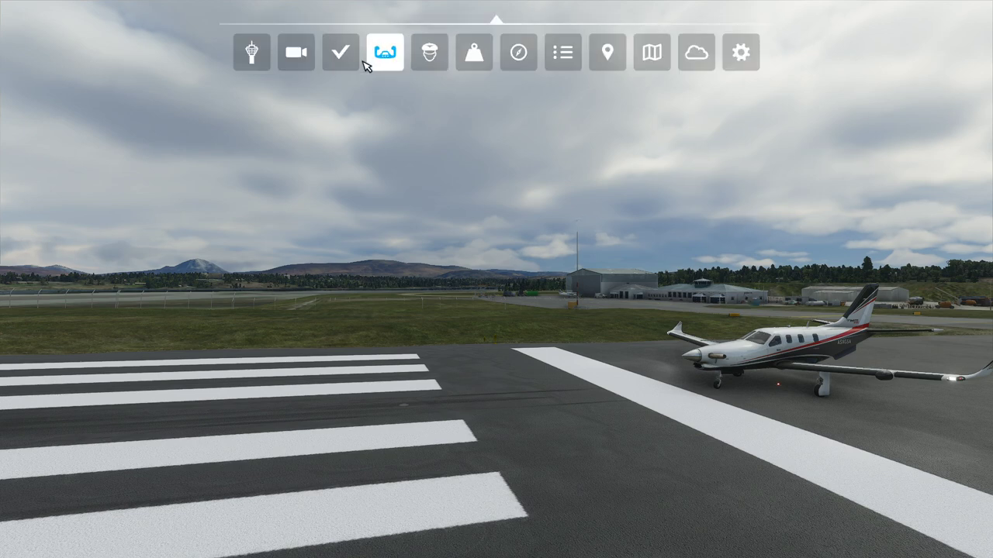
left_click(309, 62)
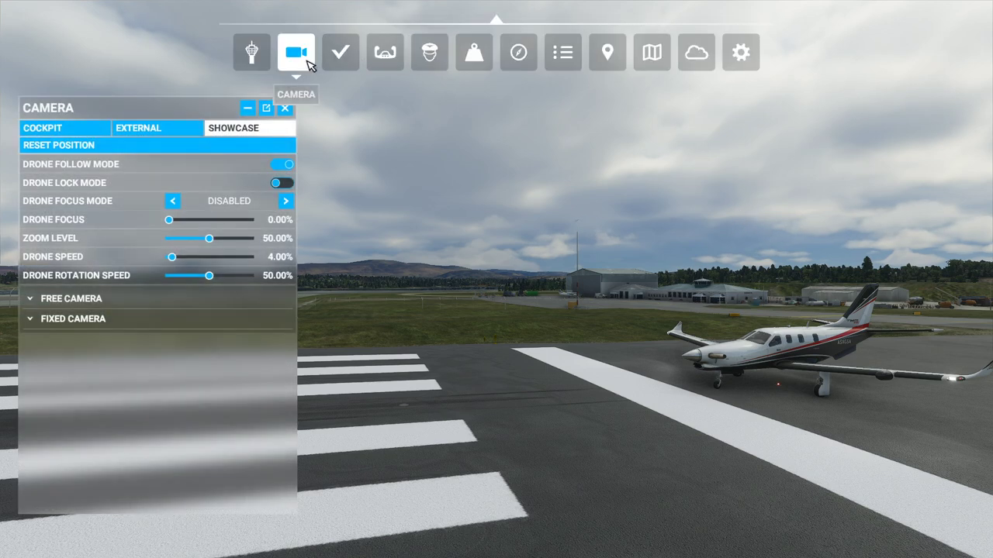
Step: Set Drone Focus Mode to Manual and adjust Drone Focus to 4.00%
left_click(286, 202)
left_click(286, 203)
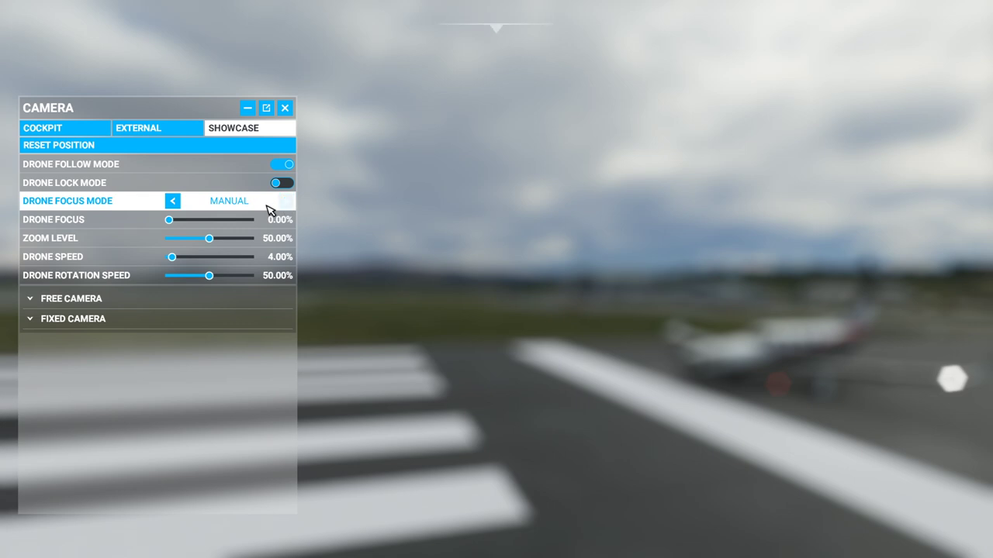
left_click(210, 221)
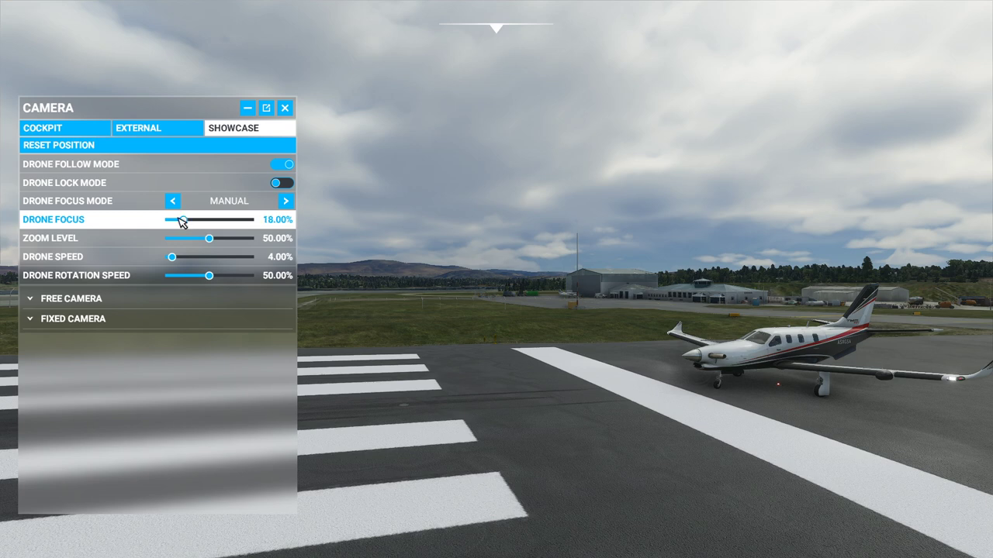
left_click_drag(176, 224, 167, 223)
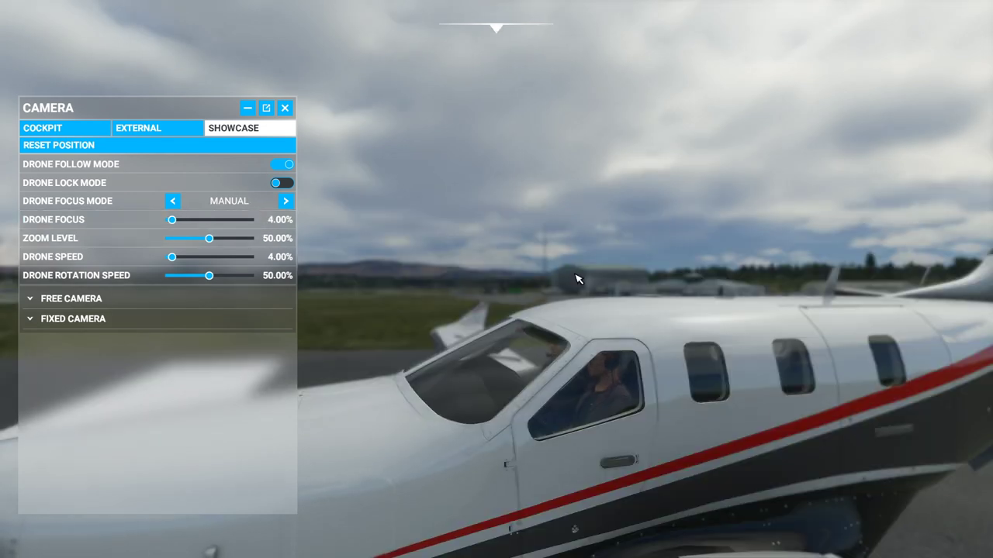
Step: Pull the drone camera back from the cockpit windows until the aircraft from nose to tail is framed
key("s")
key("w")
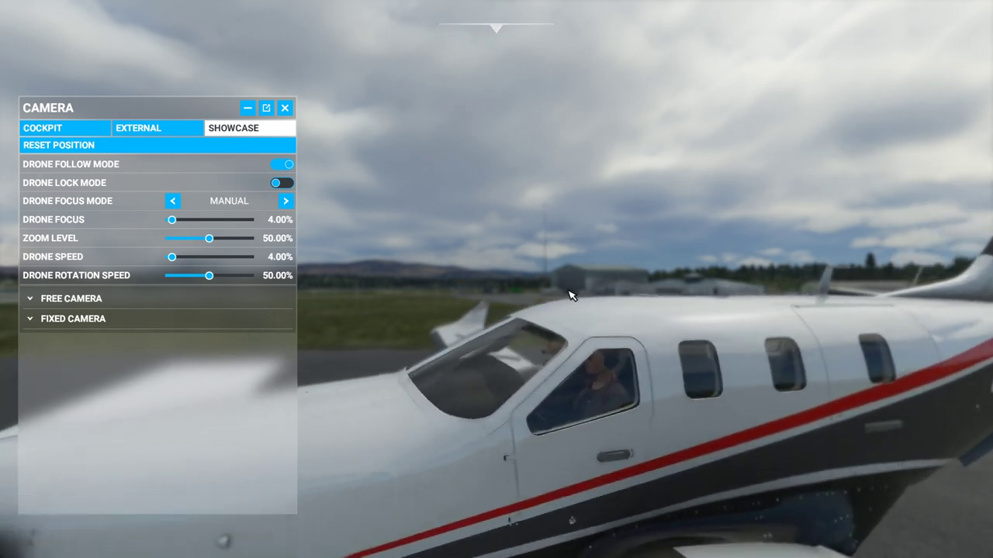
key("f")
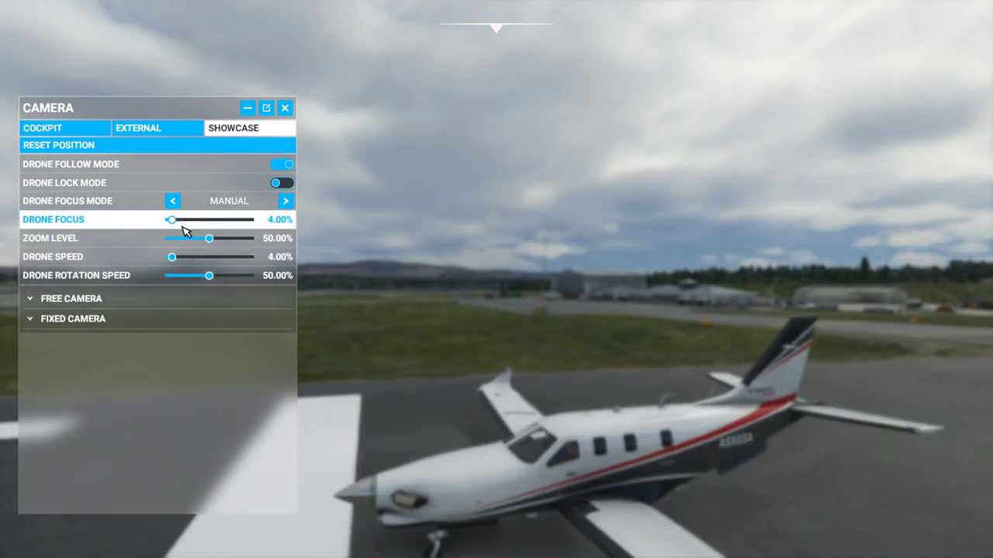
Step: Return Drone Focus Mode to Disabled and slide the drone camera sideways toward the tail and back
left_click(173, 202)
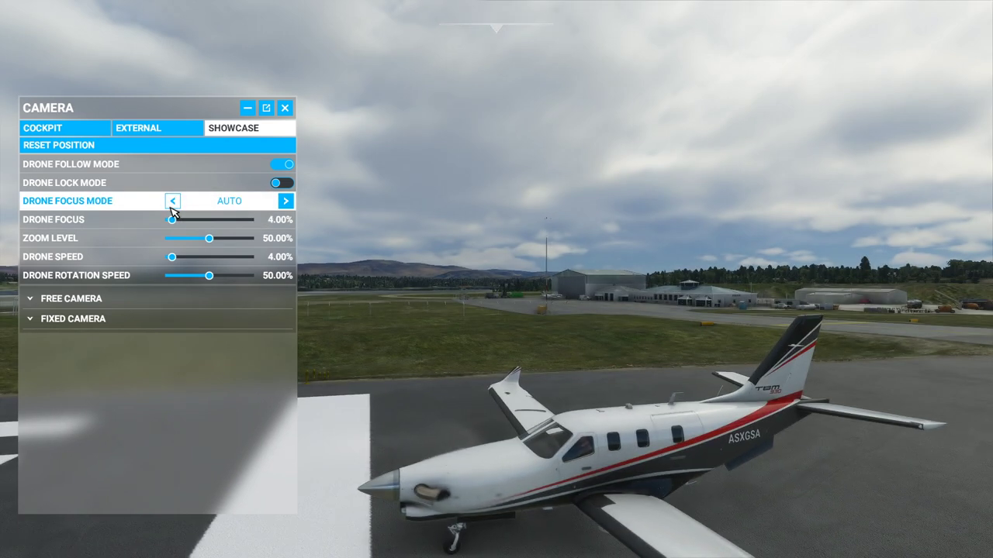
left_click(172, 207)
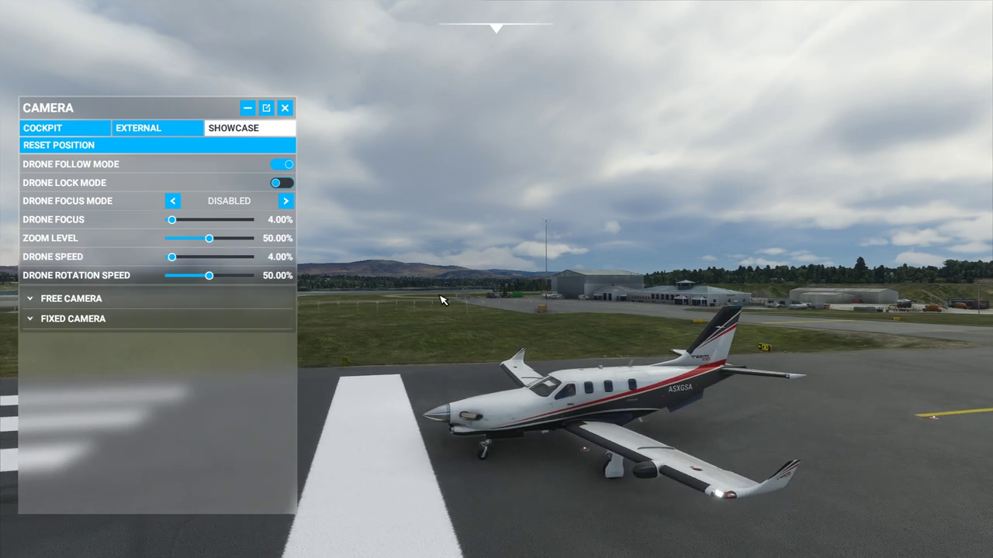
key("d")
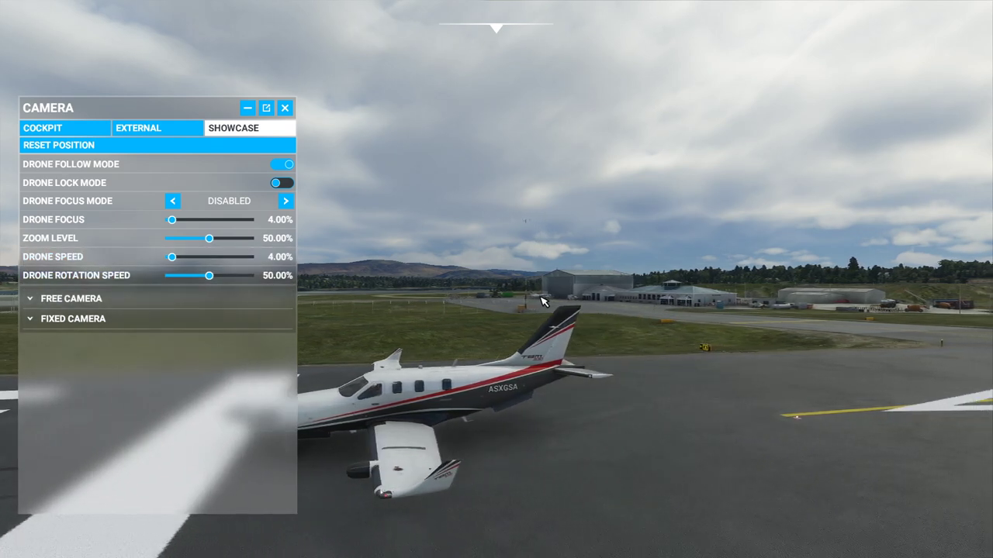
key("a")
Step: Test-fly the drone forward over the grass and back at 100.00% Drone Speed, and reduce the speed to 3.20%
left_click_drag(172, 257, 264, 257)
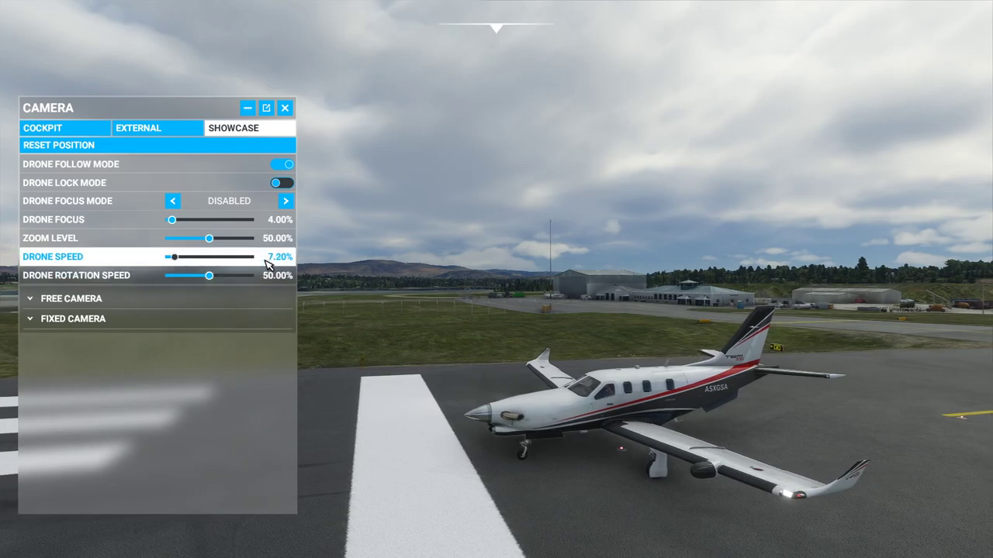
key("w")
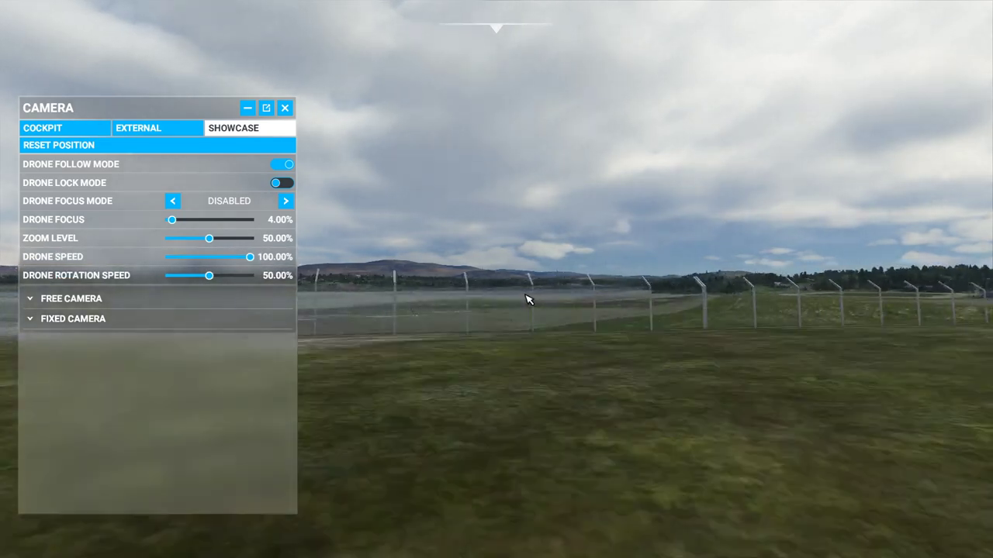
key("s")
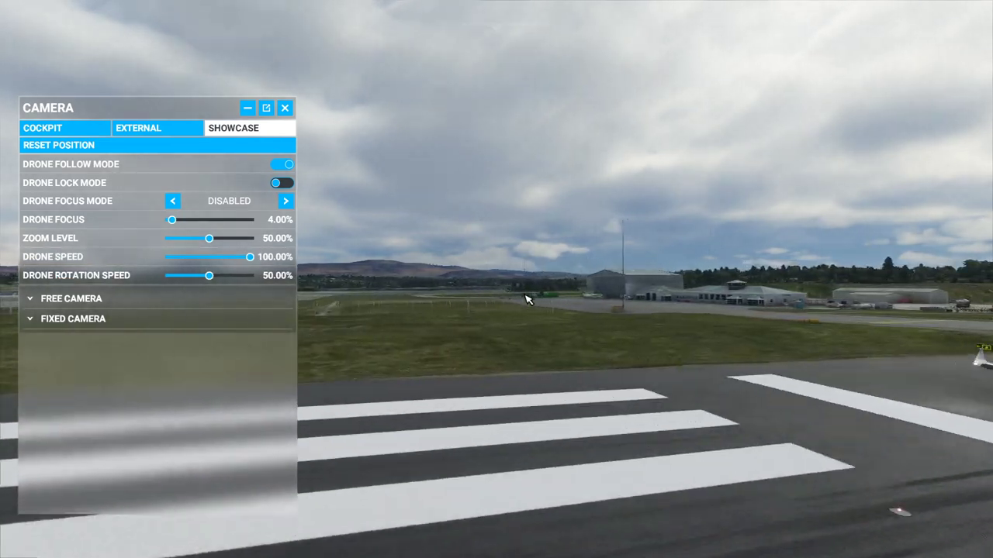
left_click_drag(250, 257, 182, 264)
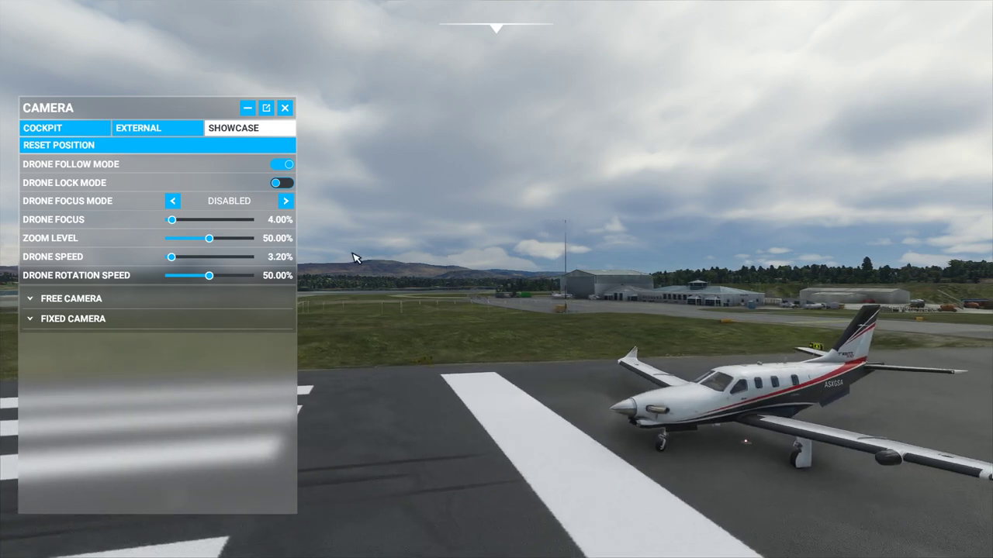
Step: Enable Drone Lock Mode and fly the locked camera sideways away and back with Drone Speed at 37.60%
left_click(284, 183)
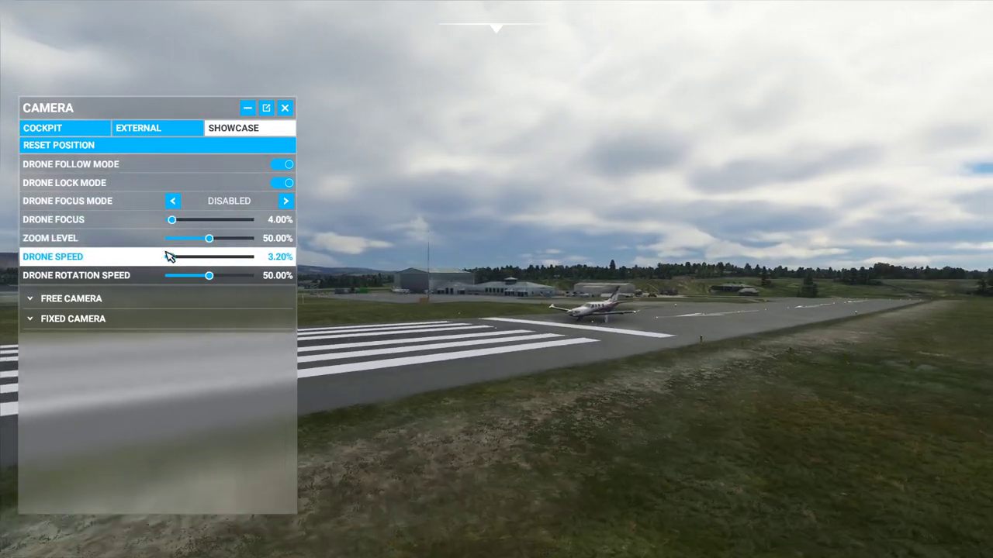
left_click_drag(171, 257, 199, 258)
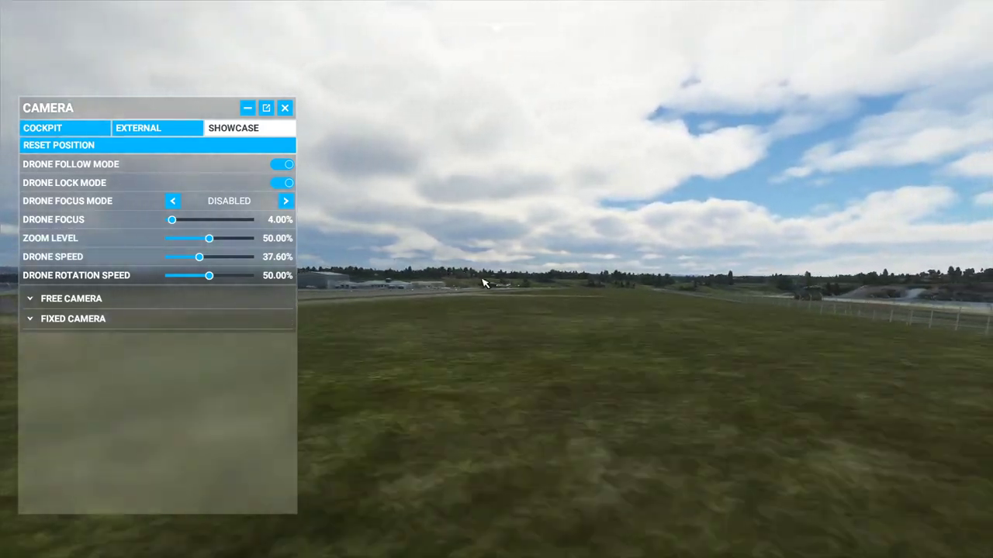
key("d")
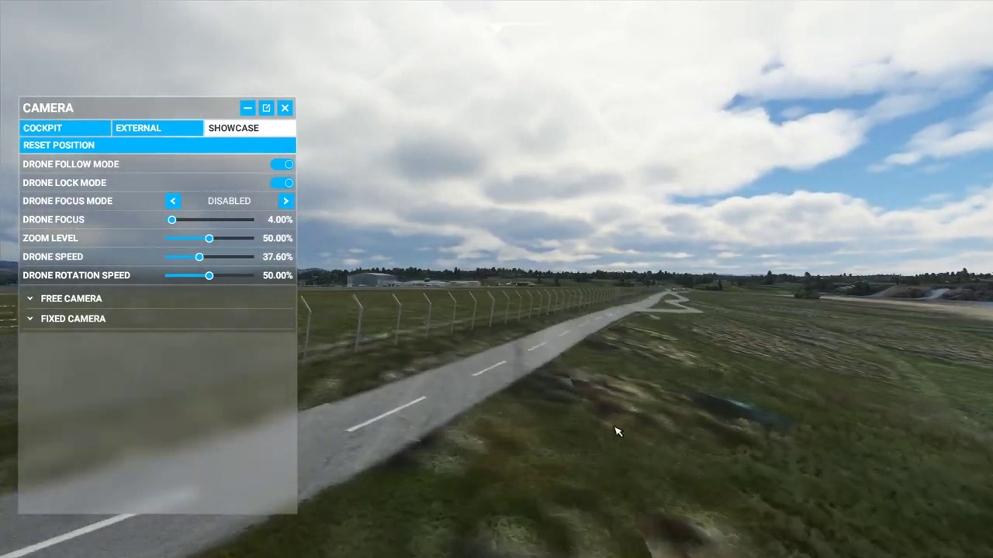
key("a")
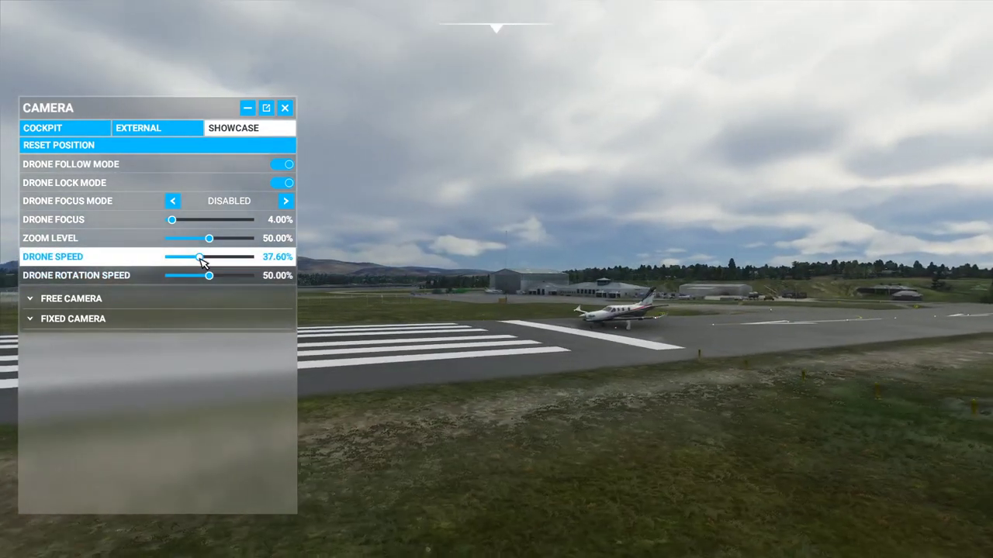
Step: Set Drone Speed to 2.00% and disable Drone Lock Mode
left_click_drag(199, 257, 176, 260)
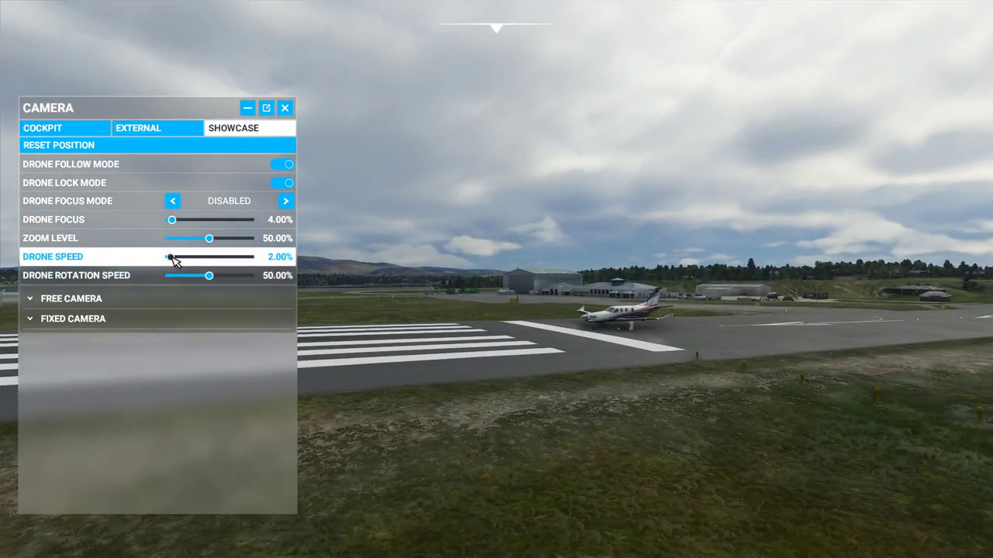
left_click(281, 185)
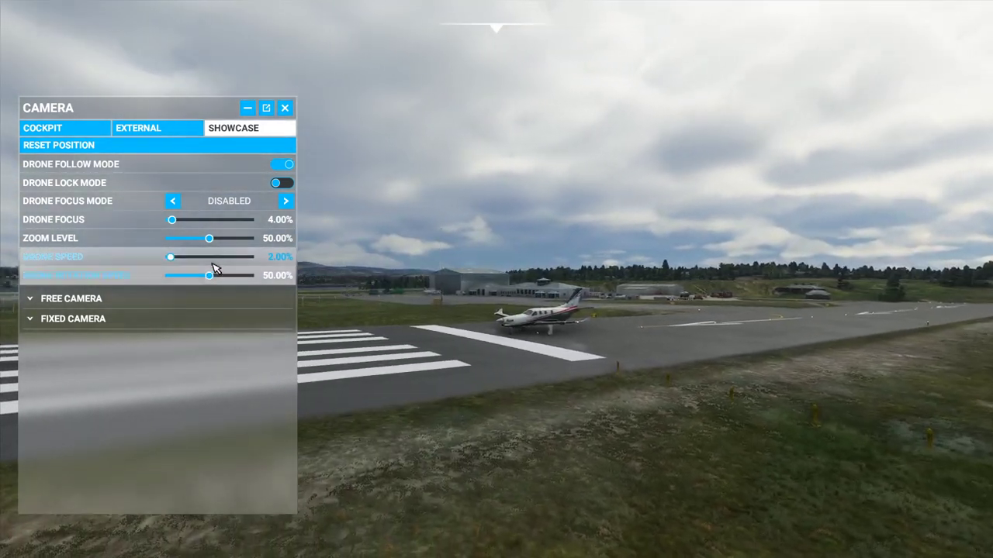
Step: Try a Drone Rotation Speed of 5.00%, raise it to 48.30%, and rotate and tilt the drone camera back toward the aircraft
left_click_drag(209, 276, 200, 282)
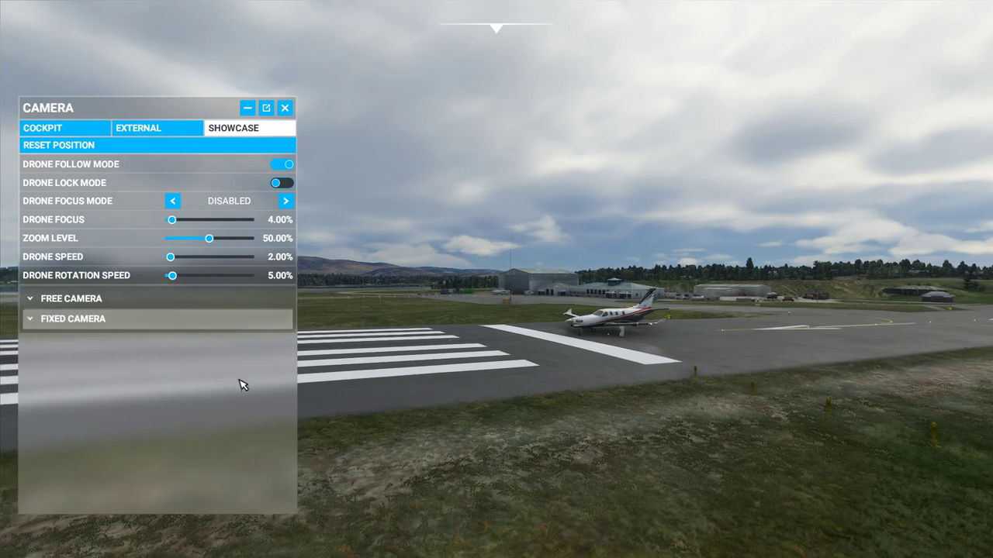
left_click_drag(173, 275, 213, 282)
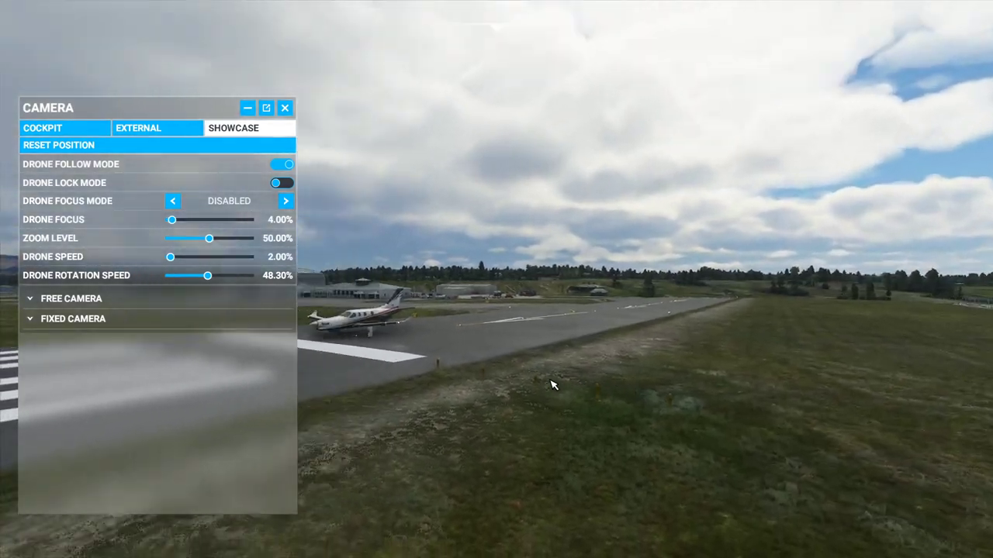
key("KP_4")
key("KP_8")
key("KP_2")
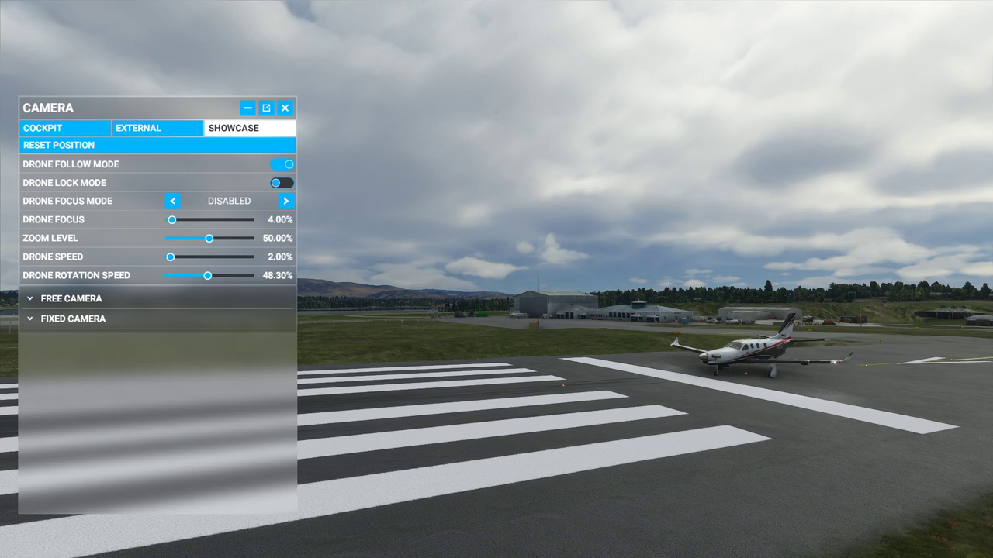
Step: Fly the drone camera forward and sideways across the runway markings, close in on the aircraft's tail
key("w")
key("d")
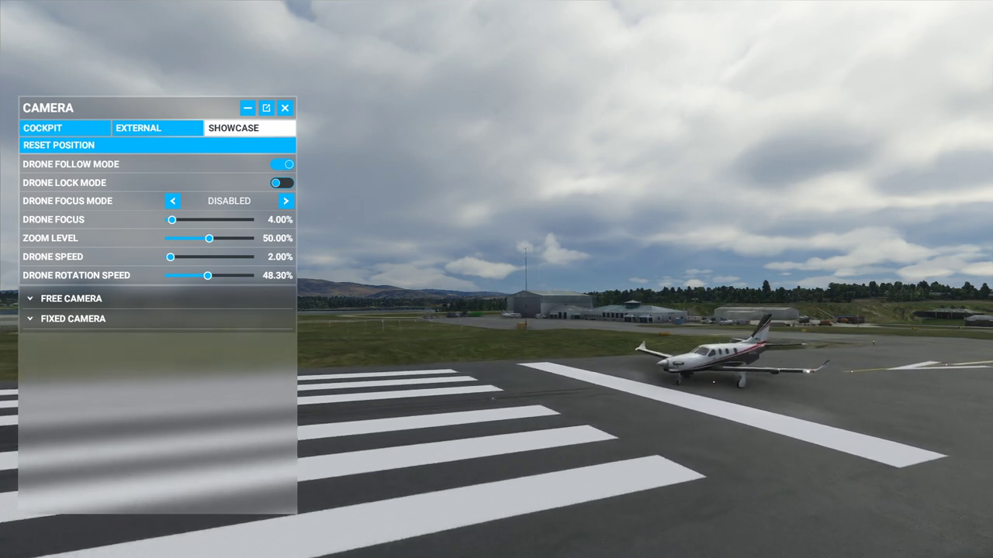
key("w")
key("d")
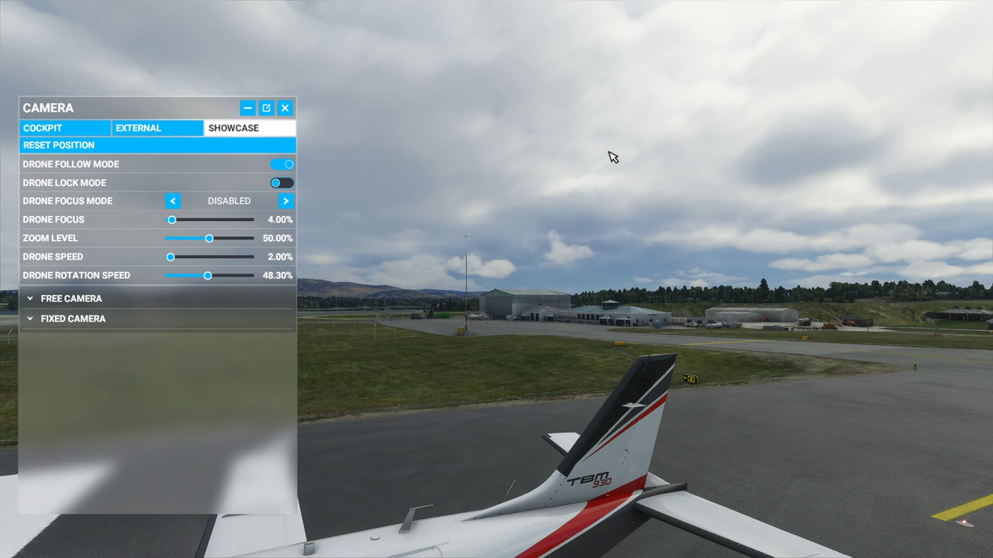
Step: Back the drone camera away from the tail and toward the nose until the whole aircraft is framed
key("s")
key("a")
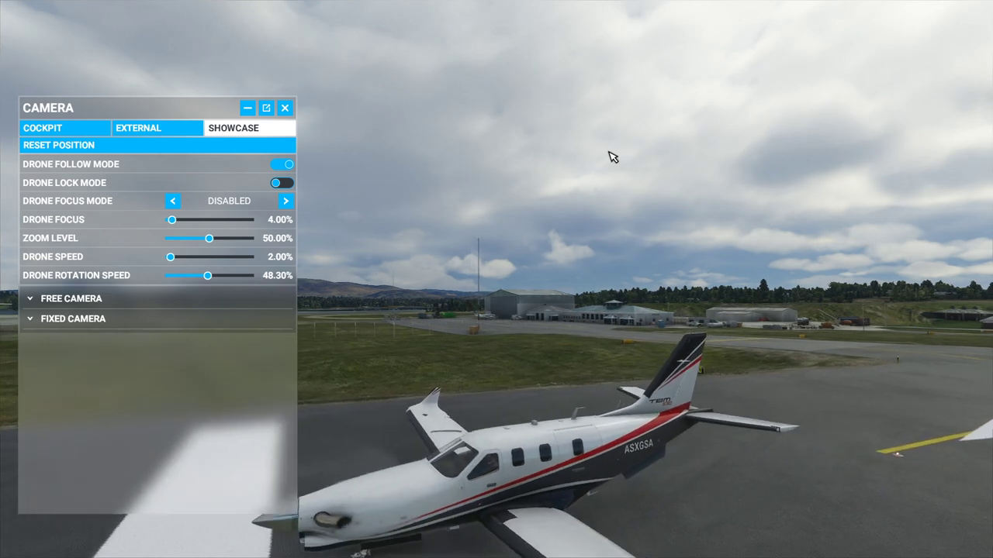
key("s")
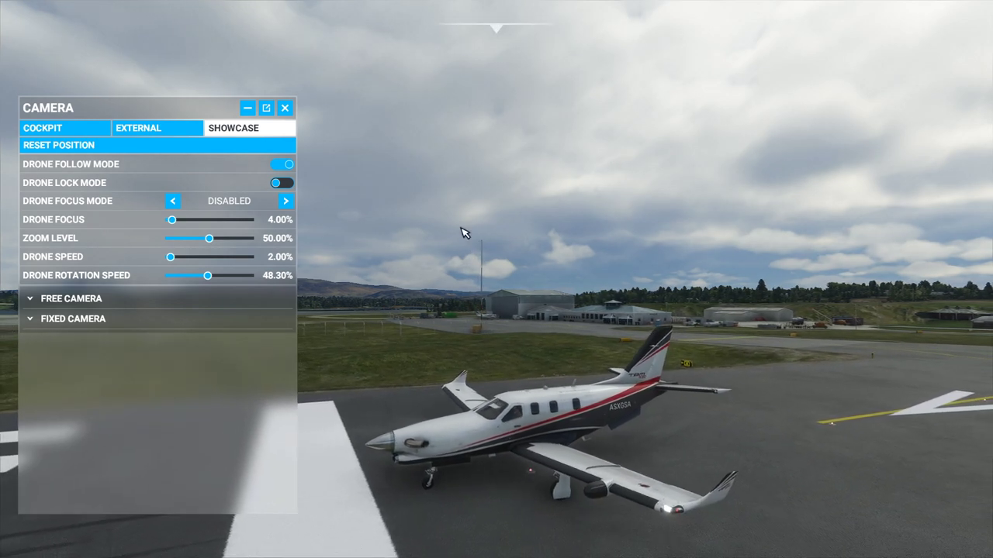
key("a")
key("f")
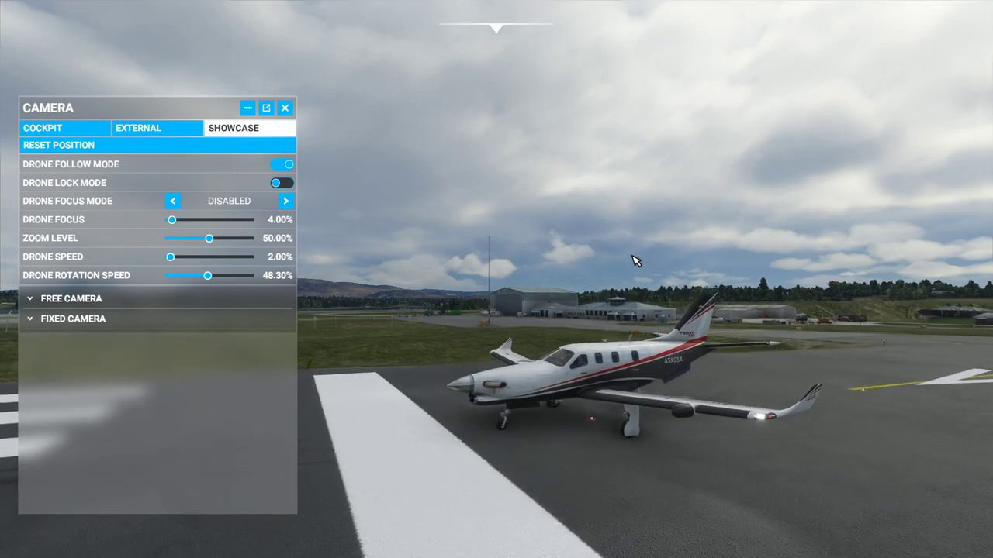
Step: Bring the drone camera lower and closer for a side view of the aircraft, and close the camera settings window
key("w")
key("f")
key("d")
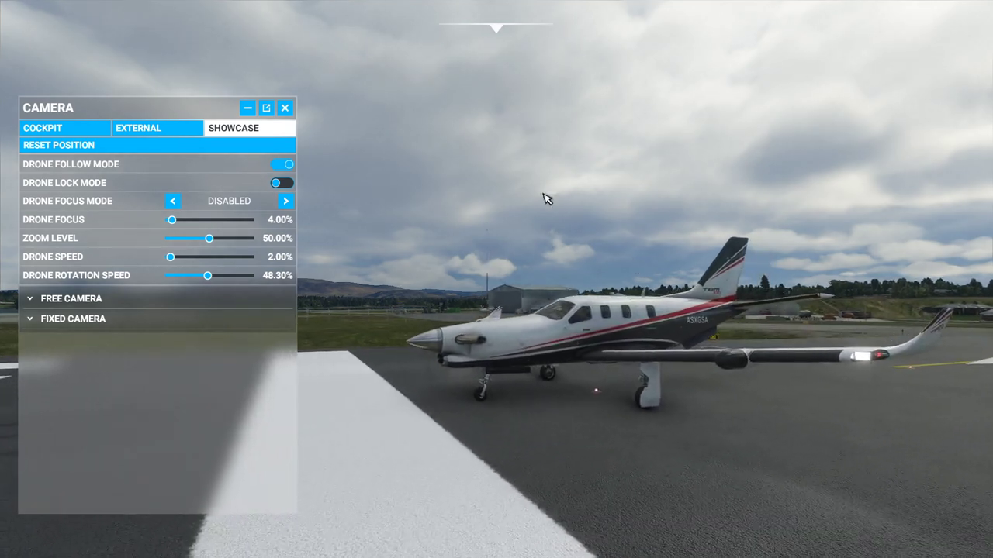
key("d")
key("w")
key("a")
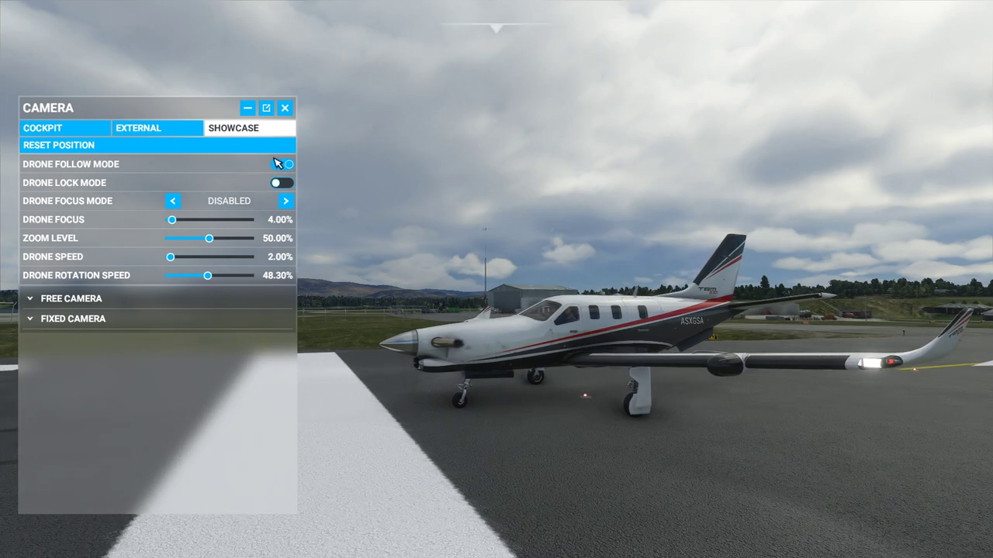
left_click(286, 110)
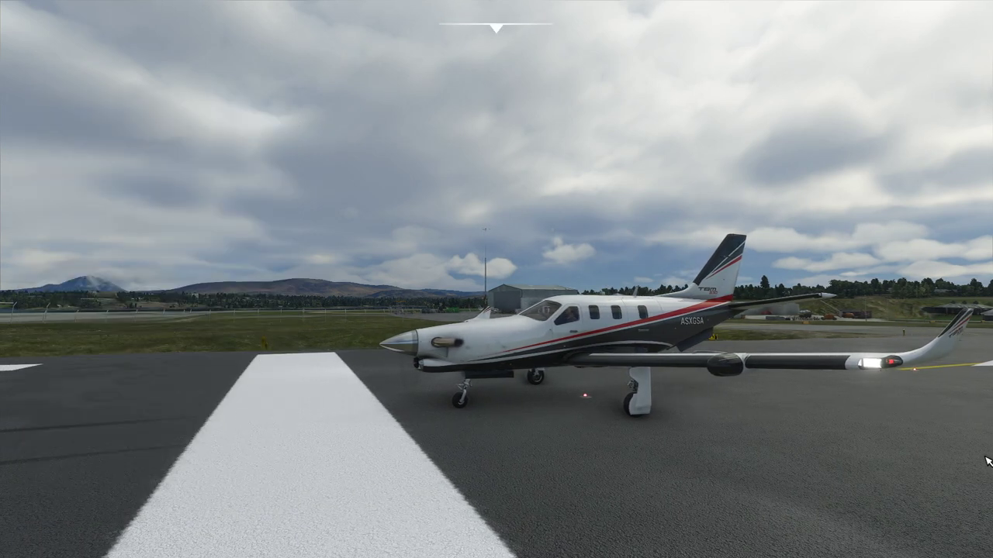